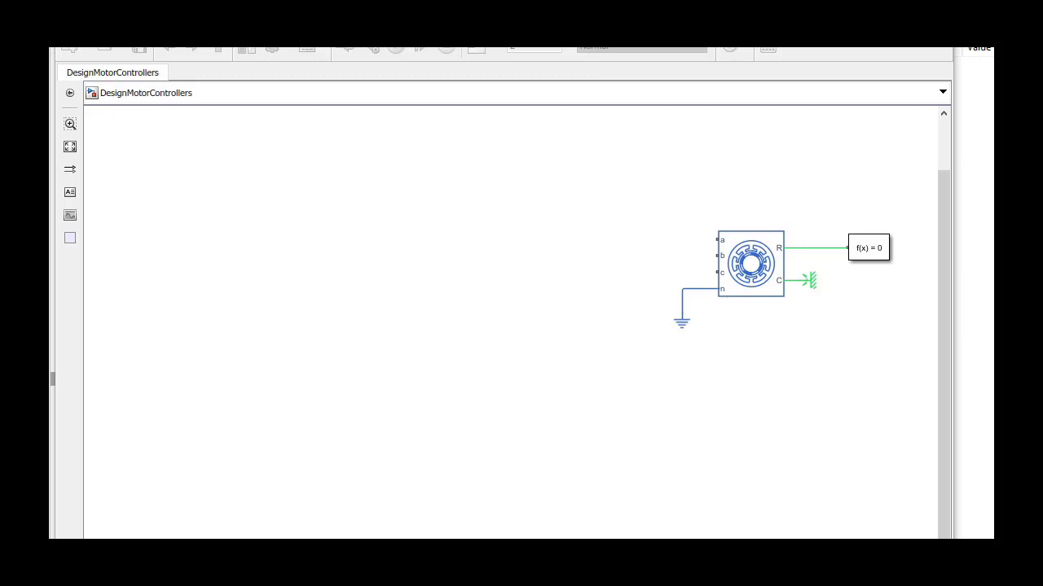
# - Add an Inertia block to the model above the motor's rotor connection
pyautogui.doubleClick(811, 210)
pyautogui.write('Inert')
pyautogui.click(825, 232)
pyautogui.write('0.')
pyautogui.press('Return')
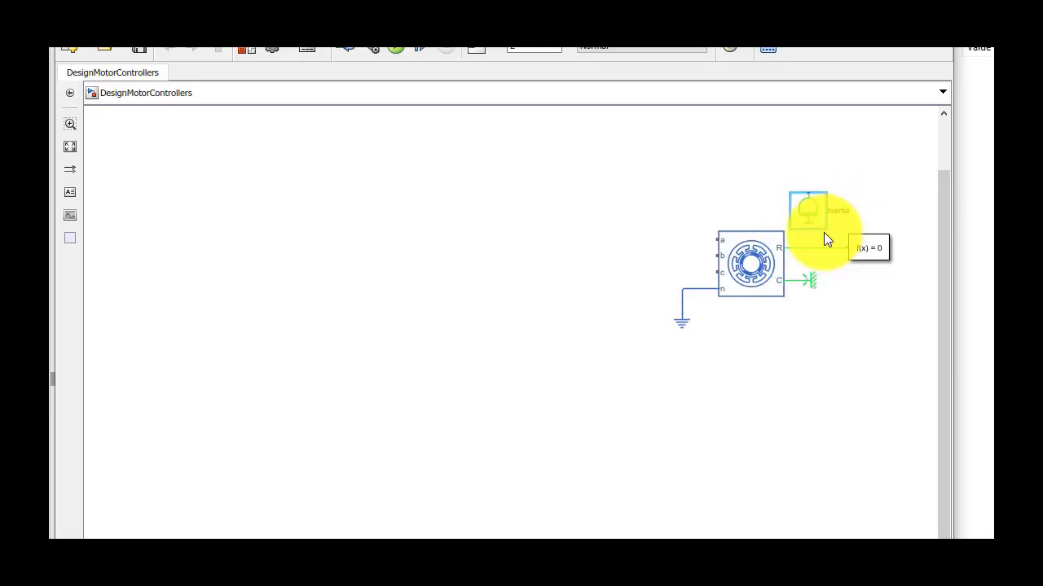
# - Rotate the Inertia block and connect it to the line leaving the motor's R port
pyautogui.moveTo(815, 188); pyautogui.dragTo(816, 186)
pyautogui.hotkey('ctrl', 'r')
pyautogui.hotkey('ctrl', 'r')
pyautogui.click(808, 230)
pyautogui.moveTo(807, 212); pyautogui.dragTo(807, 247)
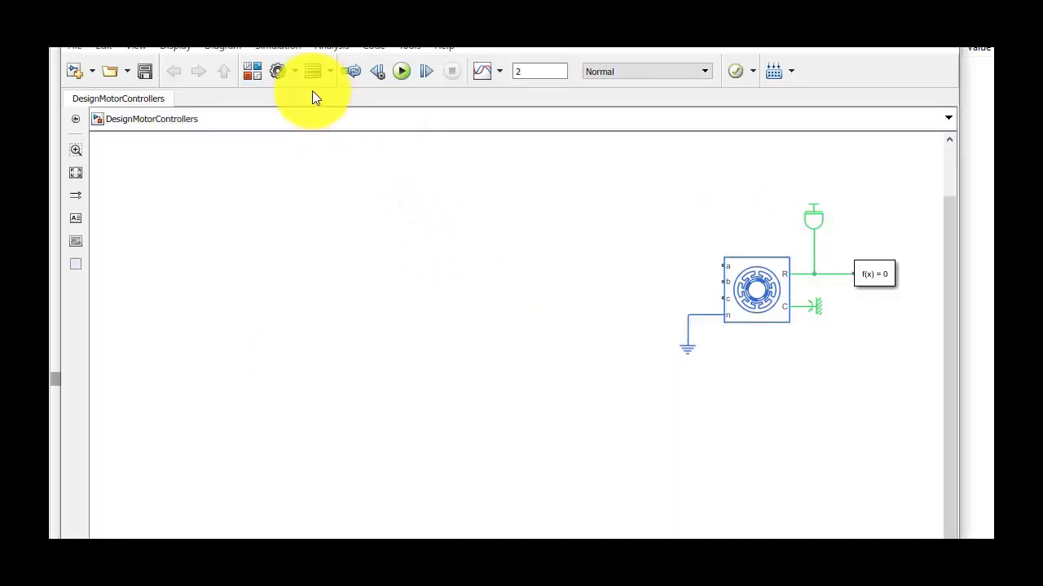
# - Place an N-Channel MOSFET from the Simscape Electronics Semiconductor Devices library well to the left of the motor
pyautogui.click(251, 71)
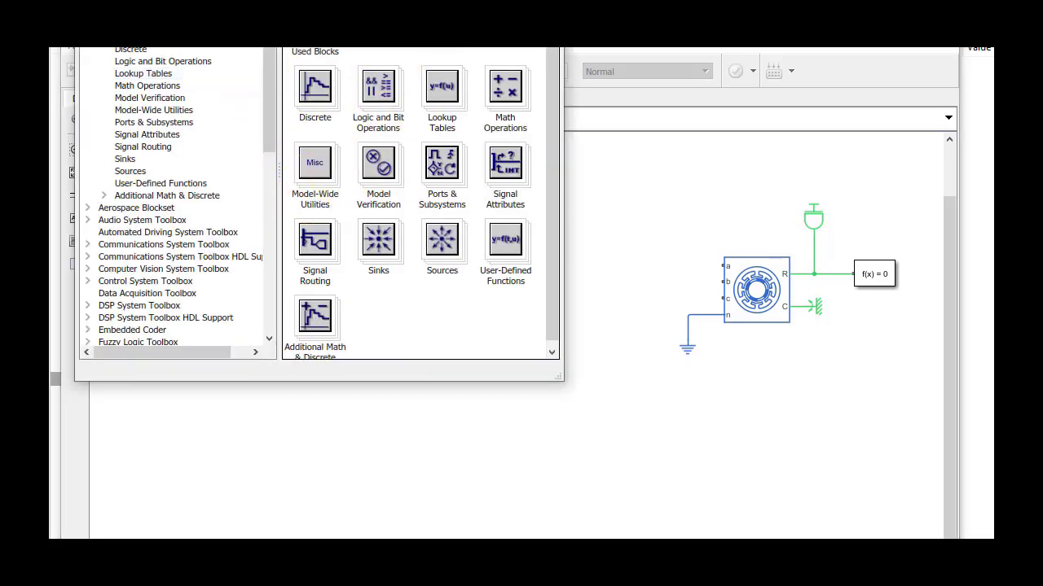
pyautogui.moveTo(423, 0); pyautogui.dragTo(413, 33)
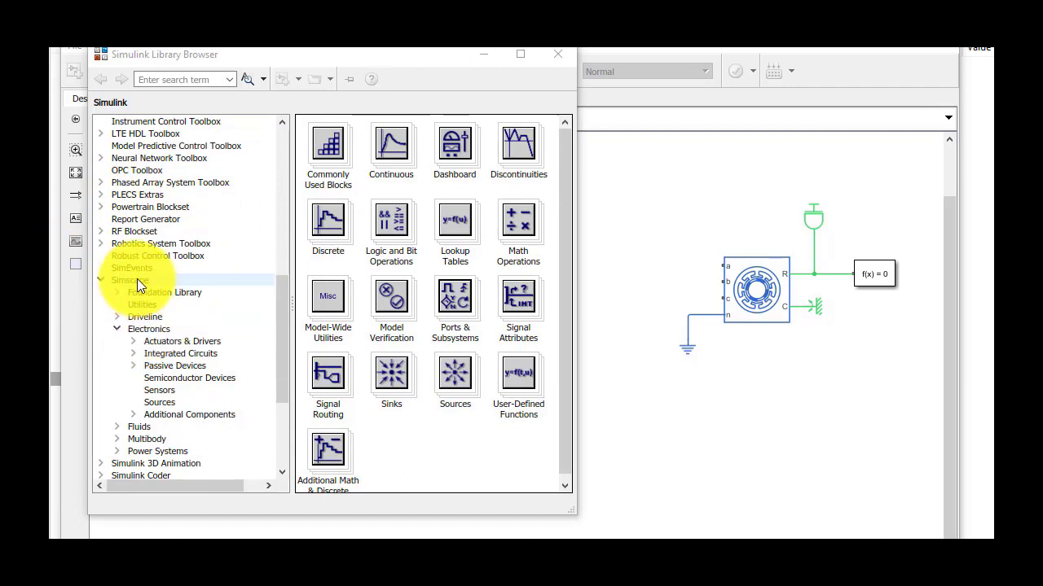
pyautogui.click(173, 378)
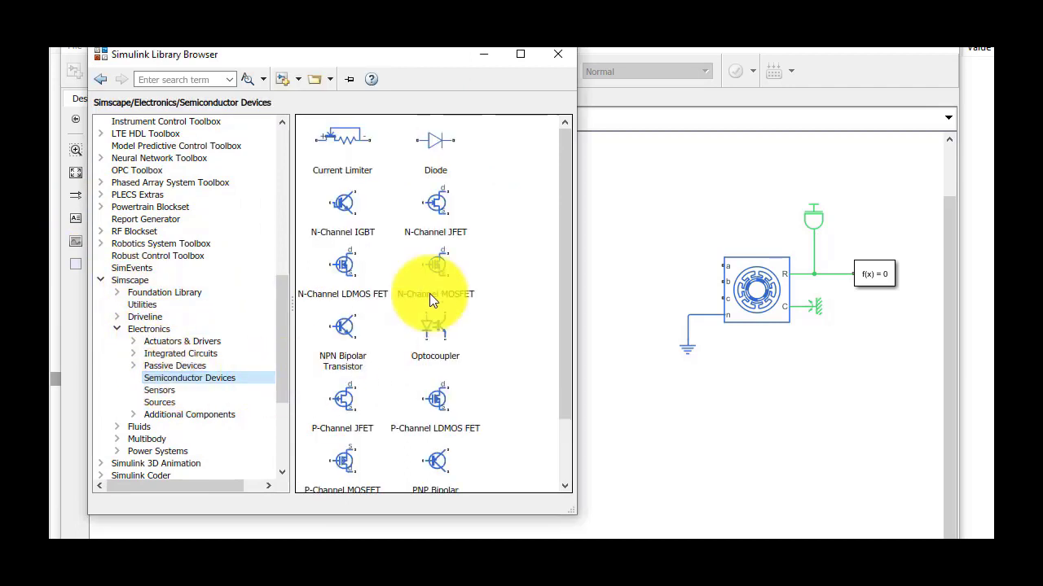
pyautogui.click(788, 171)
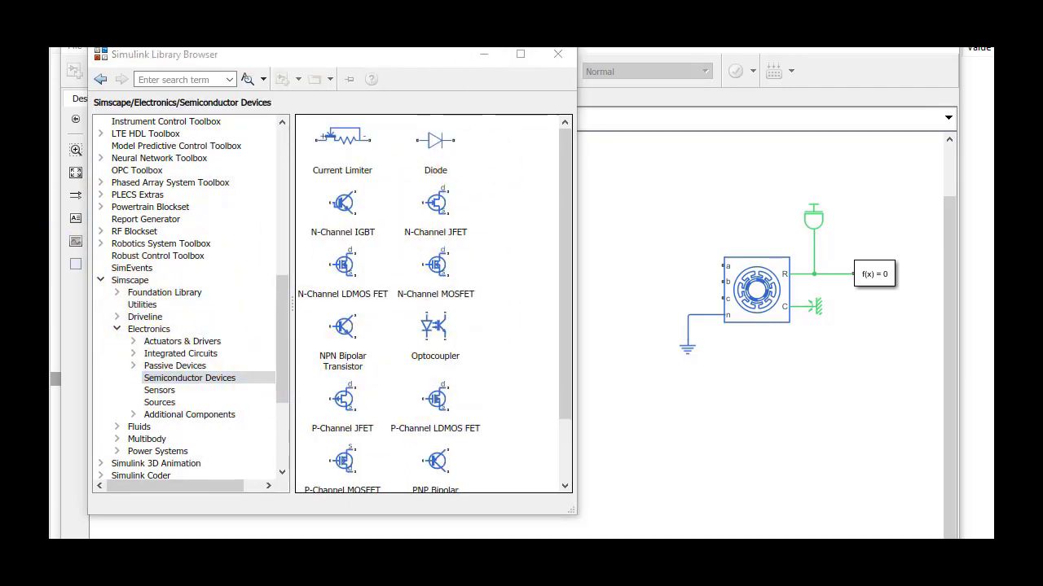
pyautogui.moveTo(427, 269); pyautogui.dragTo(665, 230)
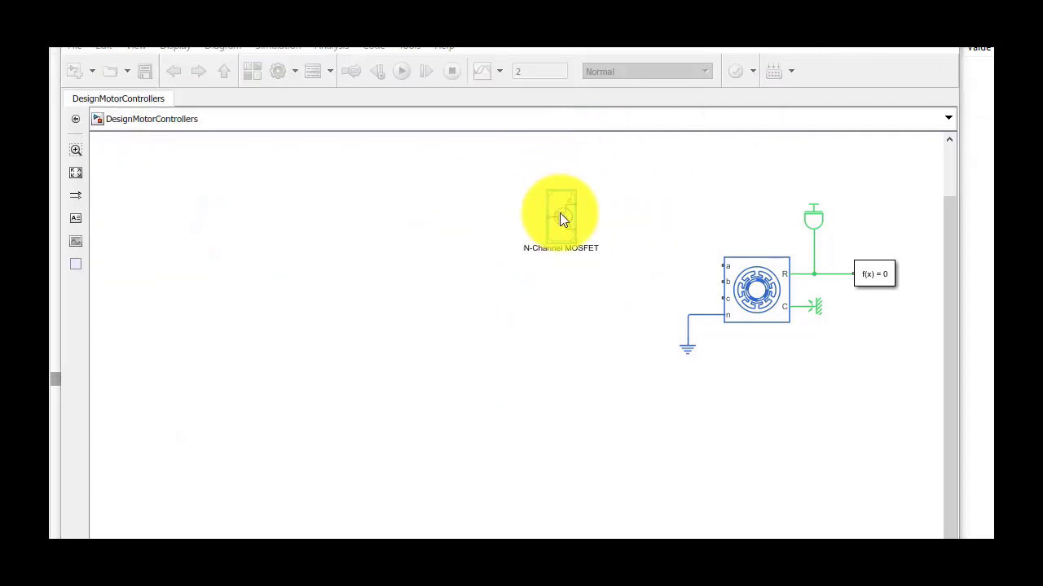
pyautogui.click(559, 213)
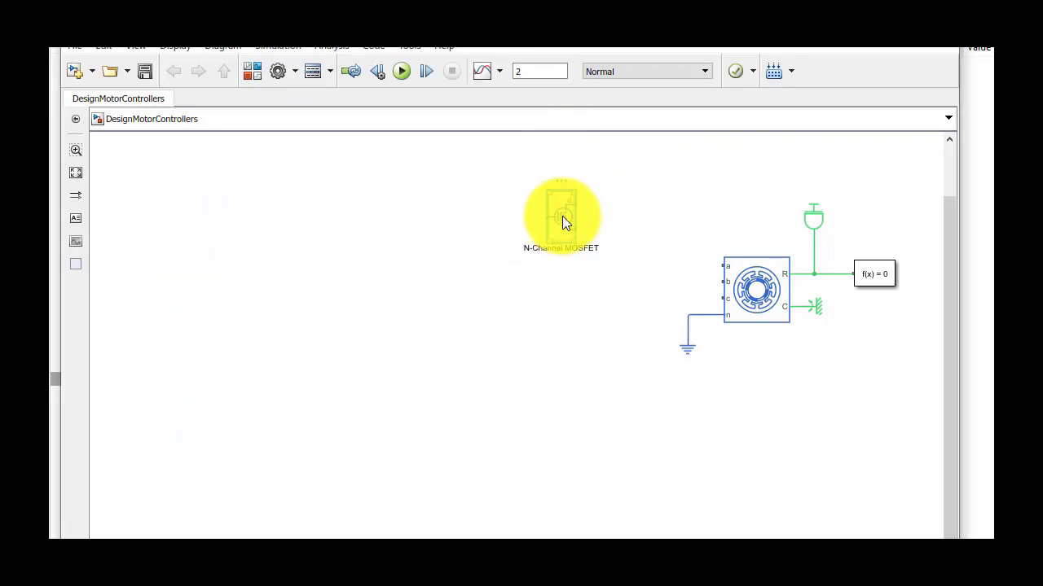
pyautogui.doubleClick(561, 215)
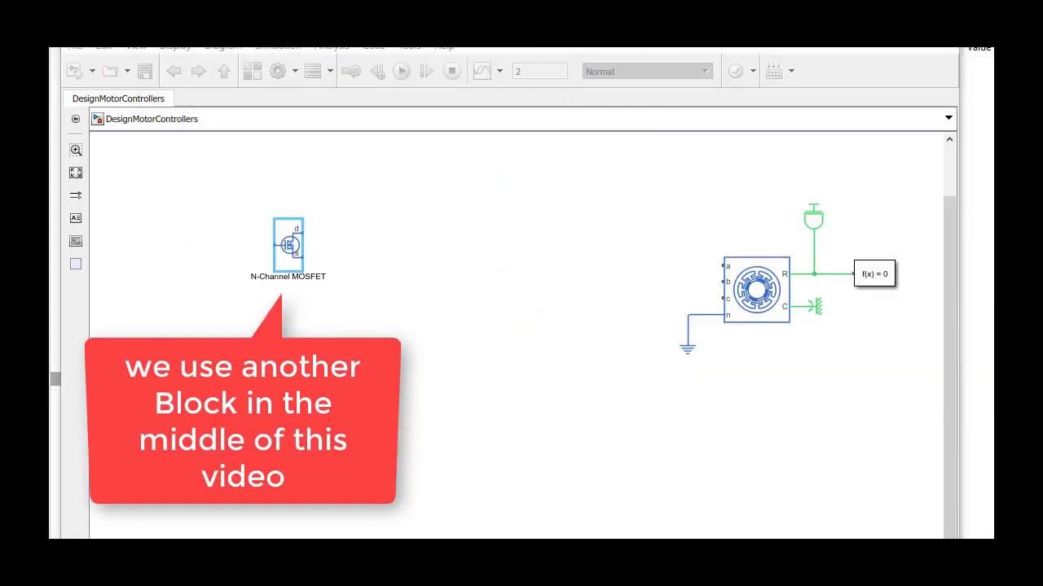
# - Parameterize the N-Channel MOSFET using equation parameters directly and set its gate-source threshold voltage to 0.5 V
pyautogui.click(280, 239)
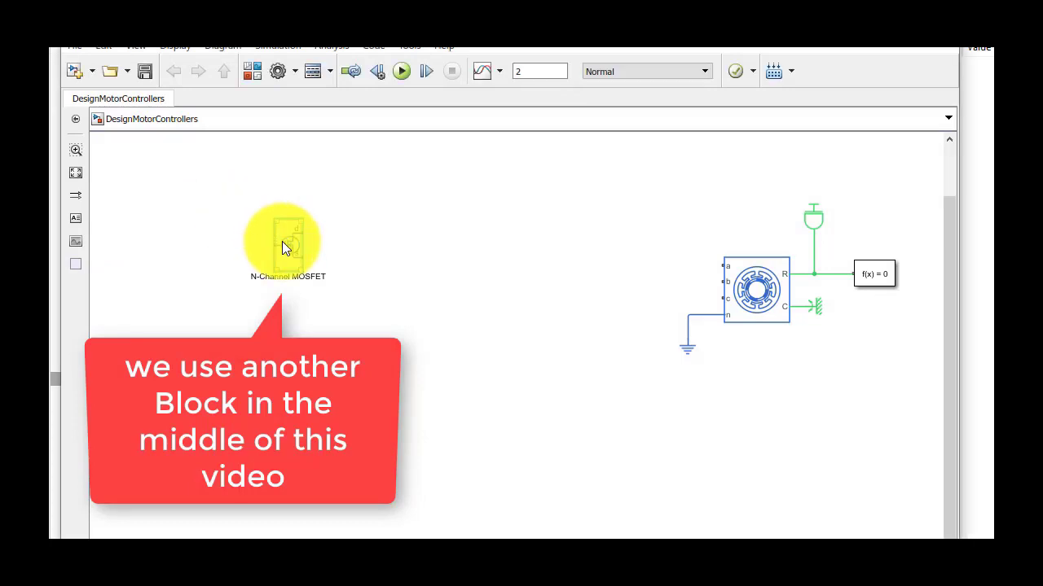
pyautogui.doubleClick(282, 243)
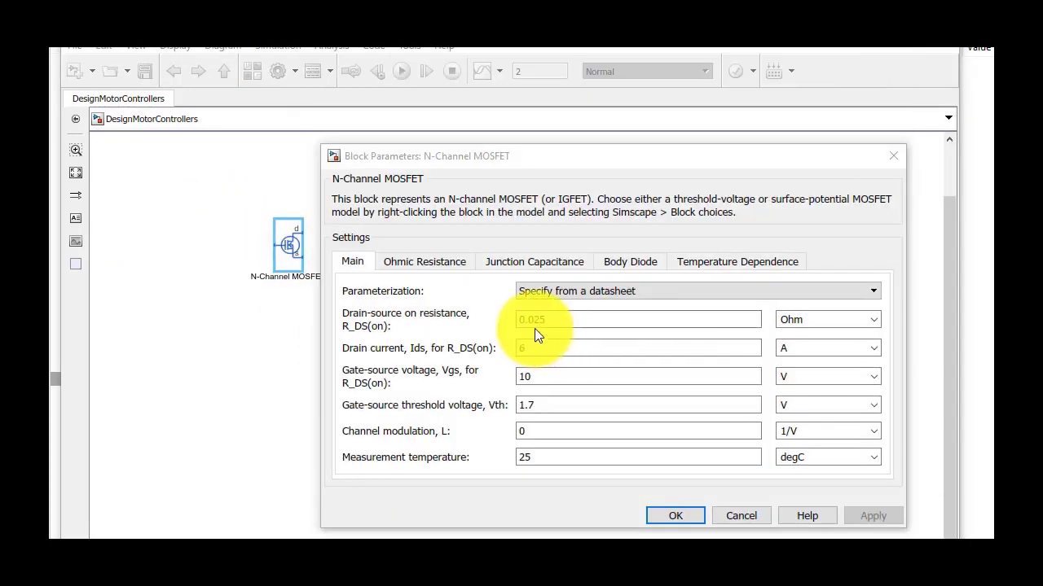
pyautogui.click(609, 287)
pyautogui.click(593, 318)
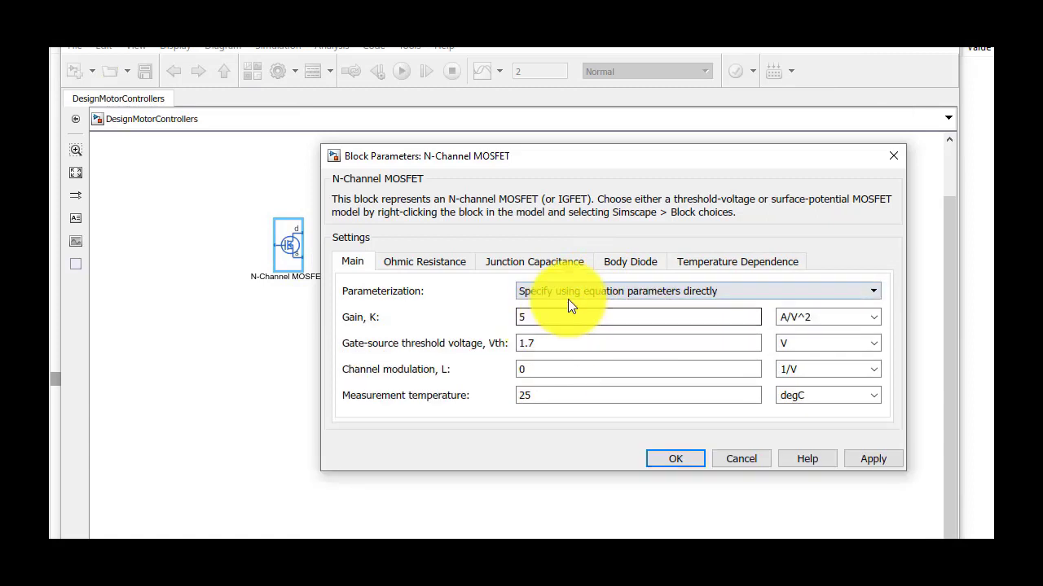
pyautogui.click(544, 343)
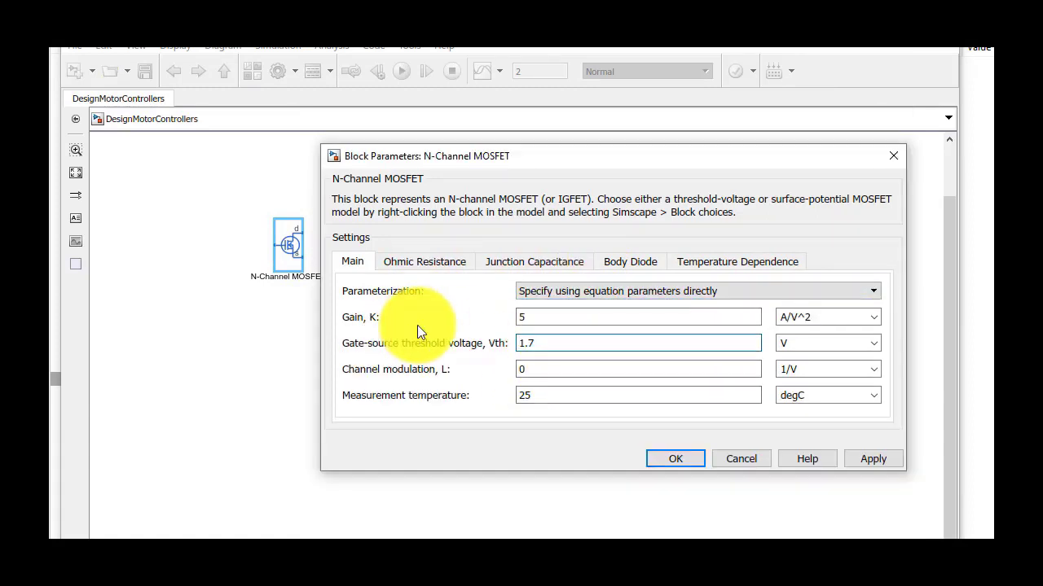
pyautogui.hotkey('ctrl', 'a')
pyautogui.write('0.5')
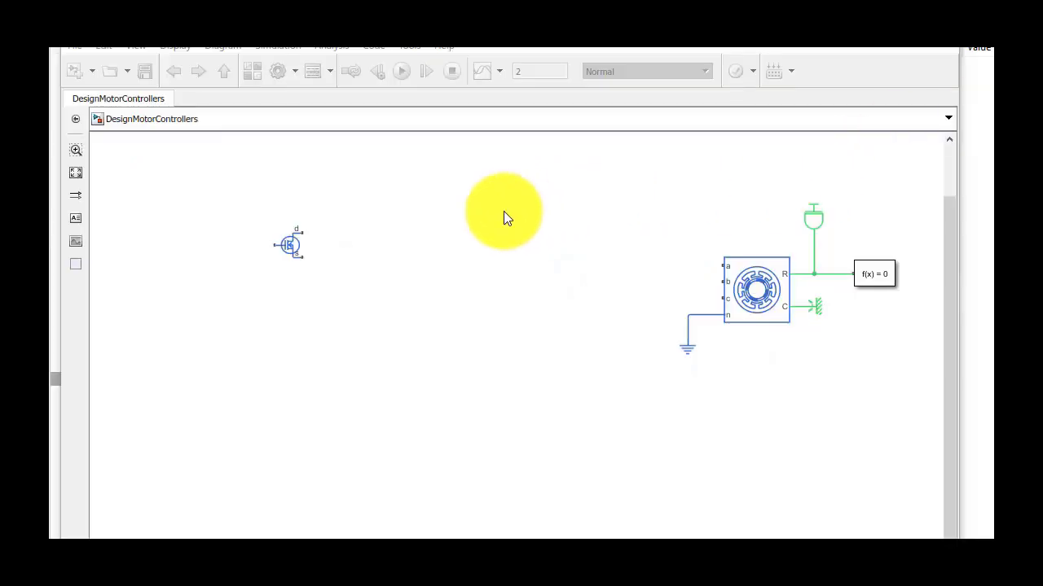
# - Duplicate the N-Channel MOSFET and arrange the two blocks one above the other
pyautogui.click(292, 243)
pyautogui.moveTo(300, 281); pyautogui.dragTo(304, 346)
pyautogui.click(288, 249)
pyautogui.click(300, 276)
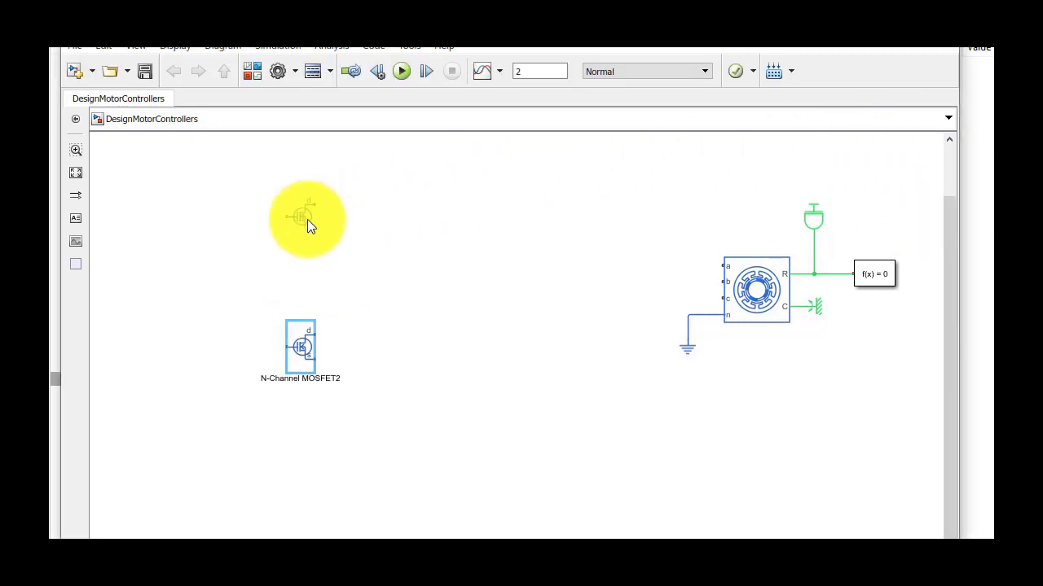
# - Rename the upper MOSFET AH (S1) and the lower one AL (S2), and move the lower block closer
pyautogui.click(298, 231)
pyautogui.doubleClick(305, 247)
pyautogui.write('AH')
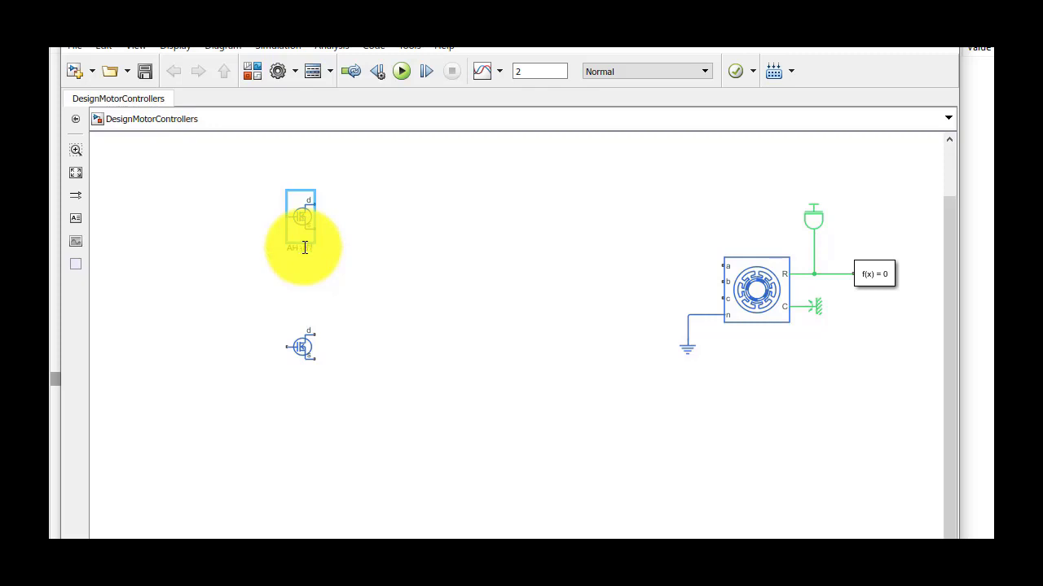
pyautogui.click(270, 268)
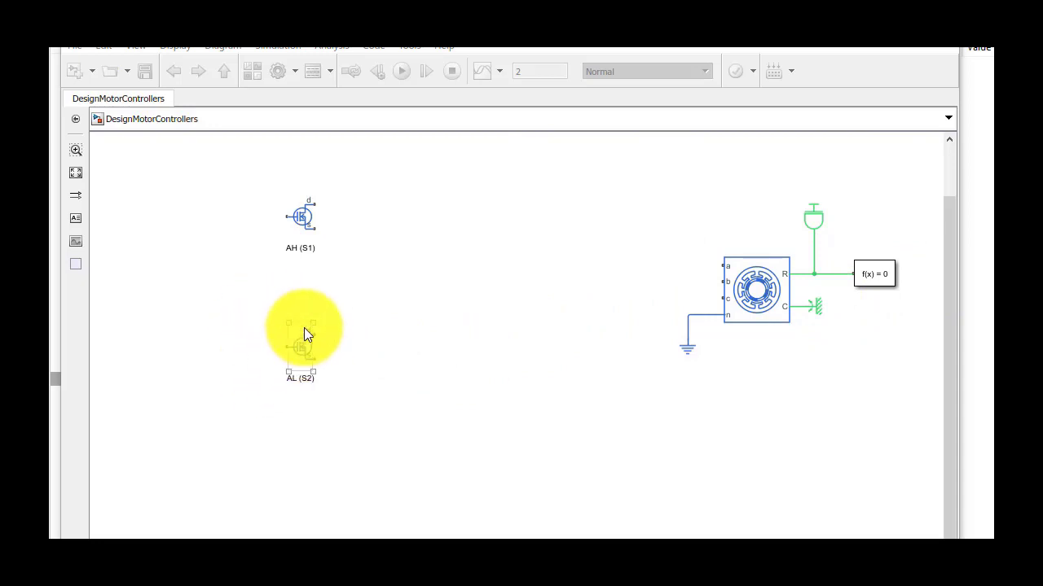
pyautogui.click(301, 324)
pyautogui.click(306, 311)
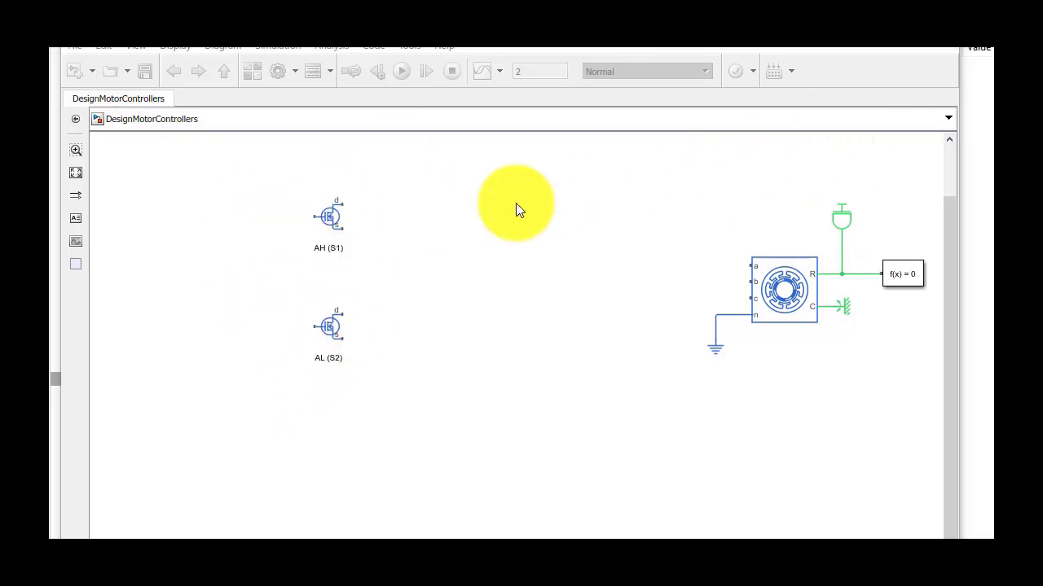
# - Add a DC Voltage Source to the left of the MOSFET pair with a constant value of 100
pyautogui.doubleClick(160, 284)
pyautogui.write('dc vol')
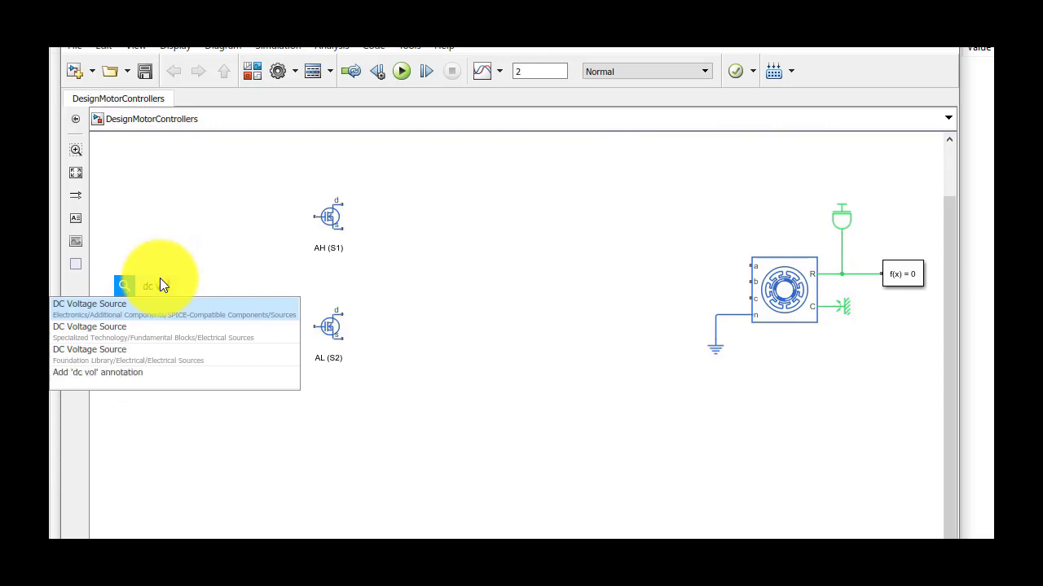
pyautogui.click(140, 306)
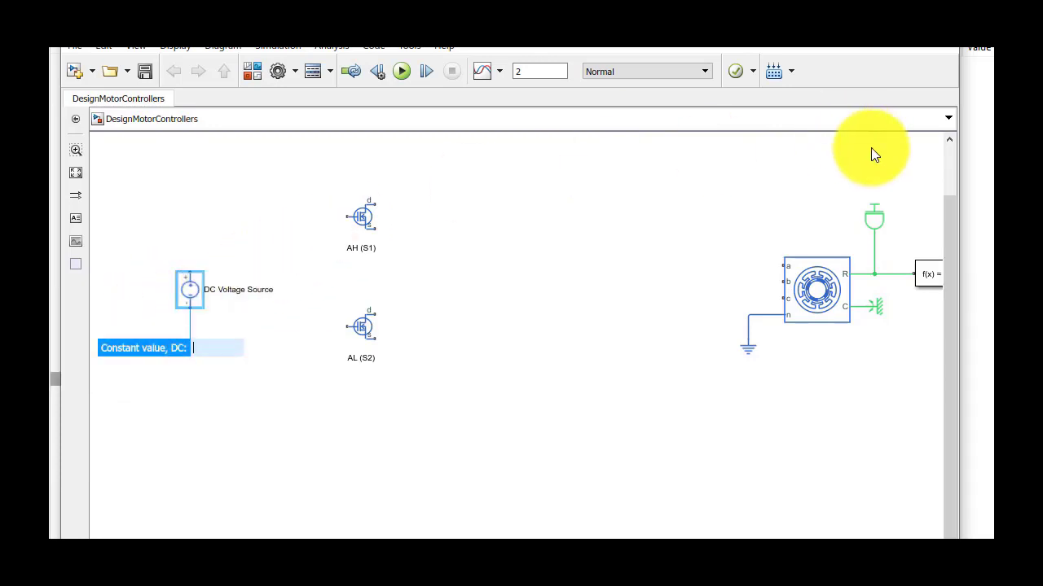
pyautogui.write('100')
pyautogui.press('Return')
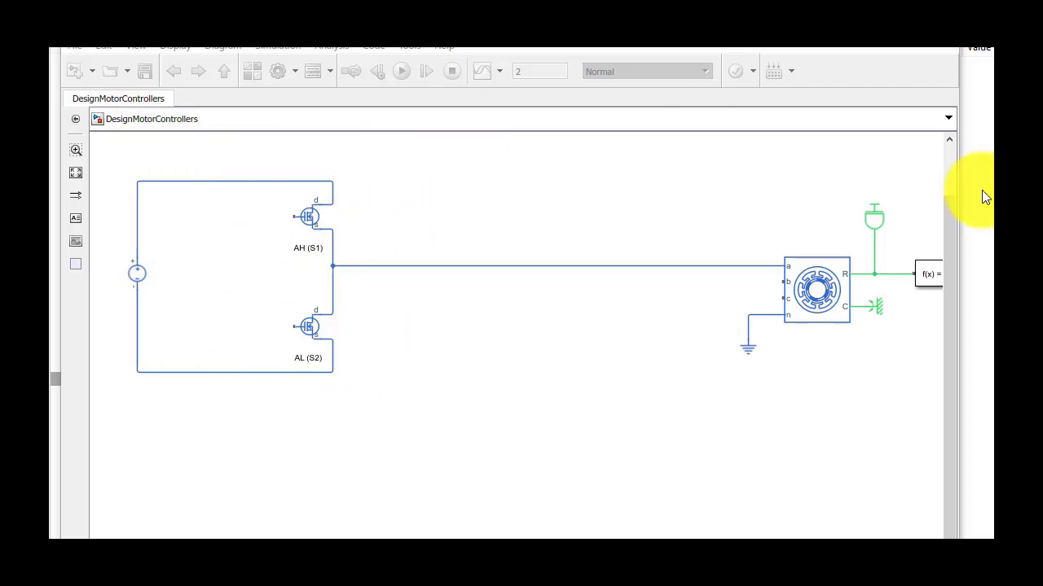
pyautogui.click(786, 262)
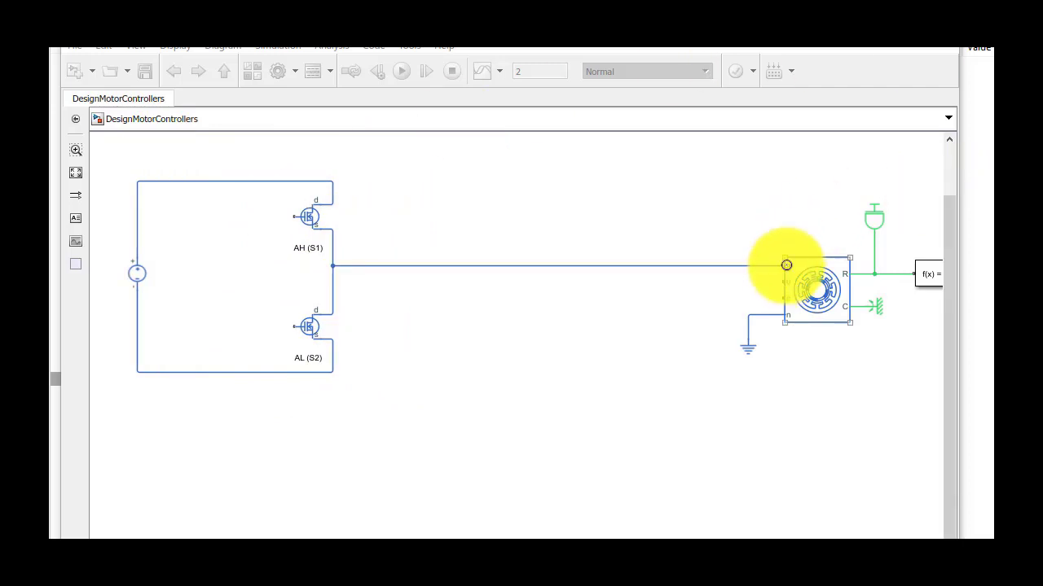
pyautogui.moveTo(786, 265); pyautogui.dragTo(786, 266)
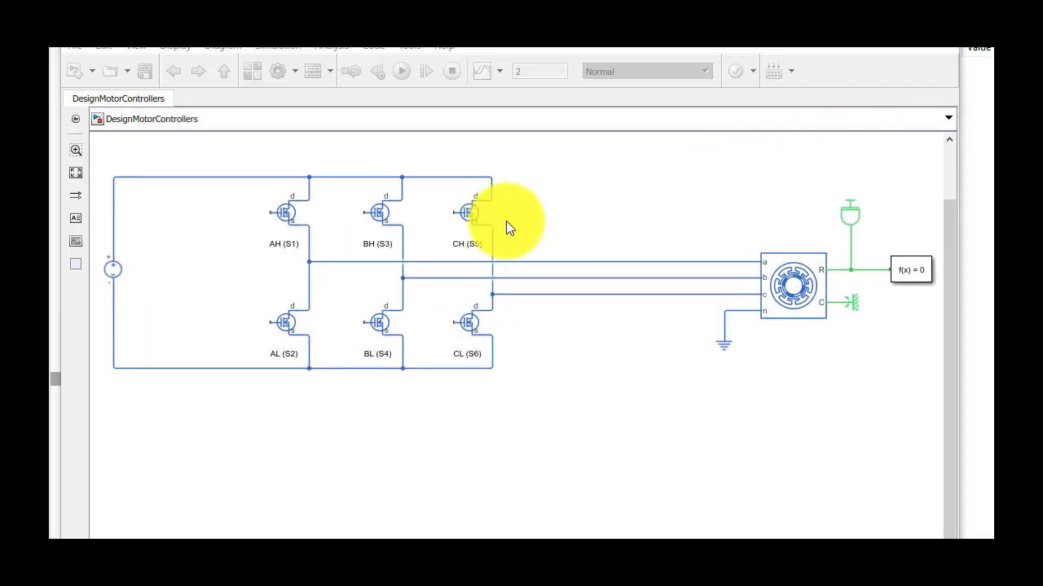
pyautogui.click(266, 232)
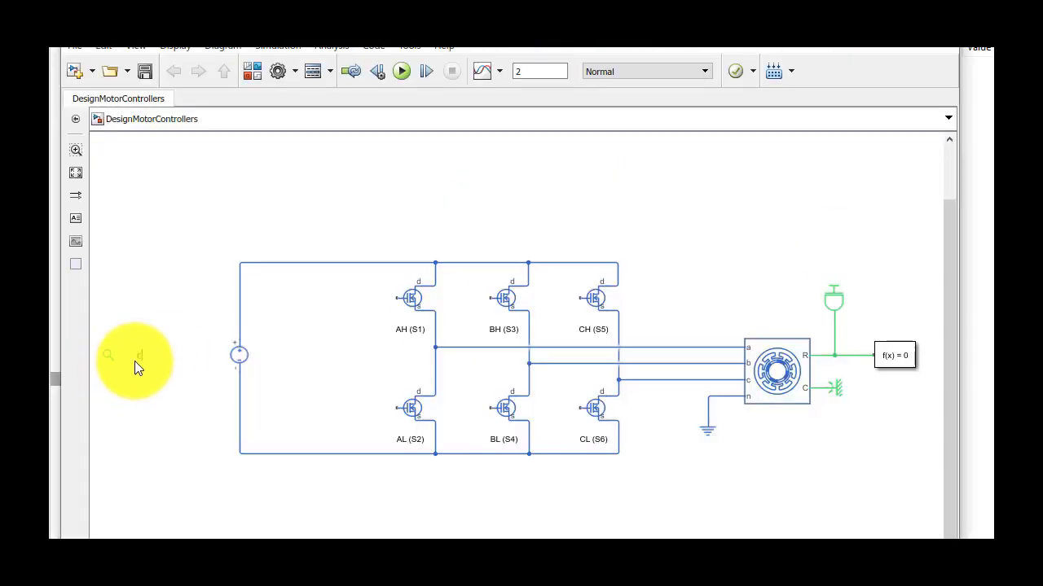
# - Add a Simulink Constant block to the left of the voltage source with the value [1 0 0 0 0 1]
pyautogui.doubleClick(135, 361)
pyautogui.write('cons')
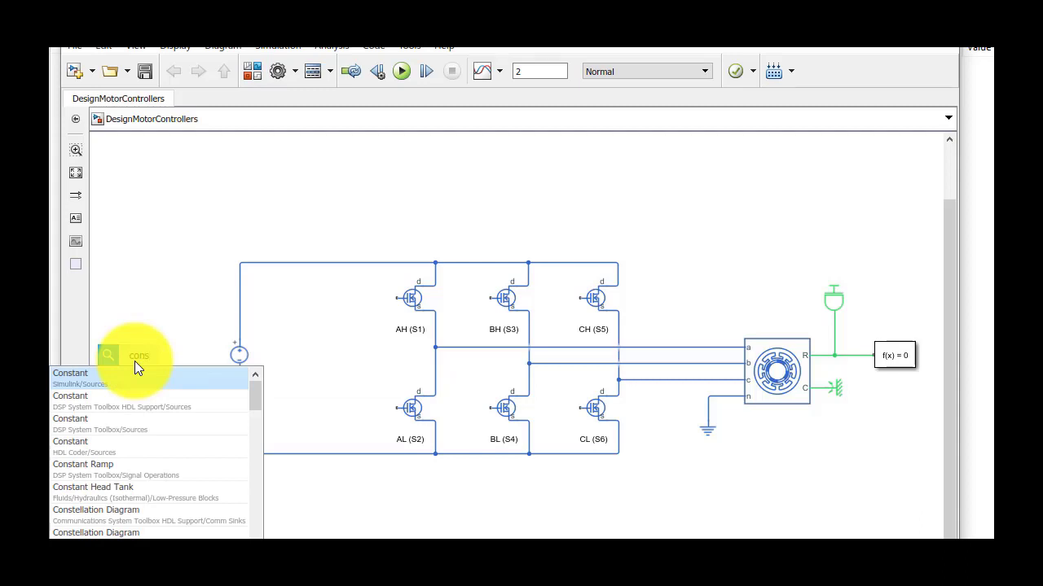
pyautogui.click(124, 372)
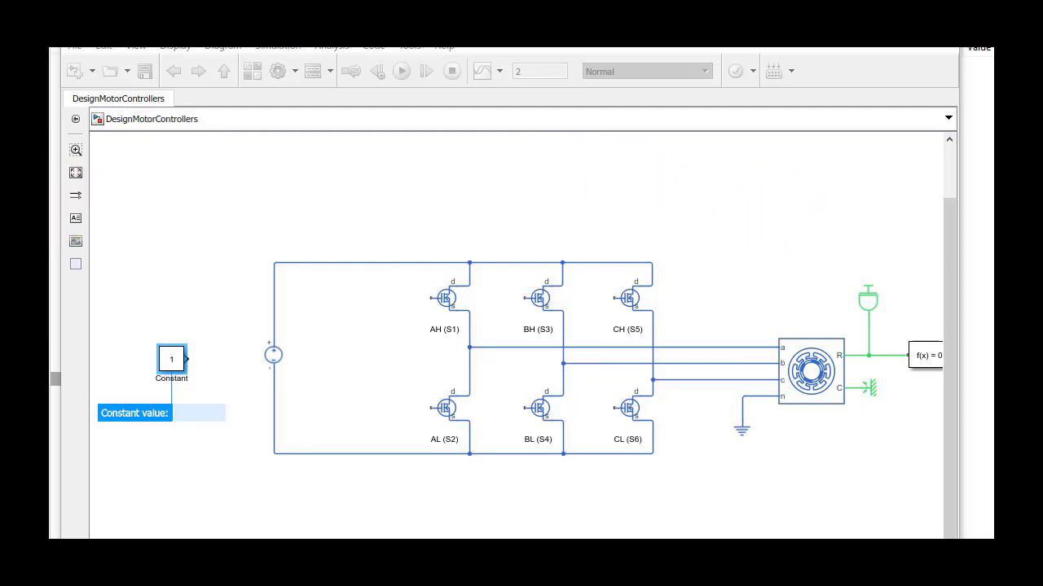
pyautogui.write('[1 0 0 0 0')
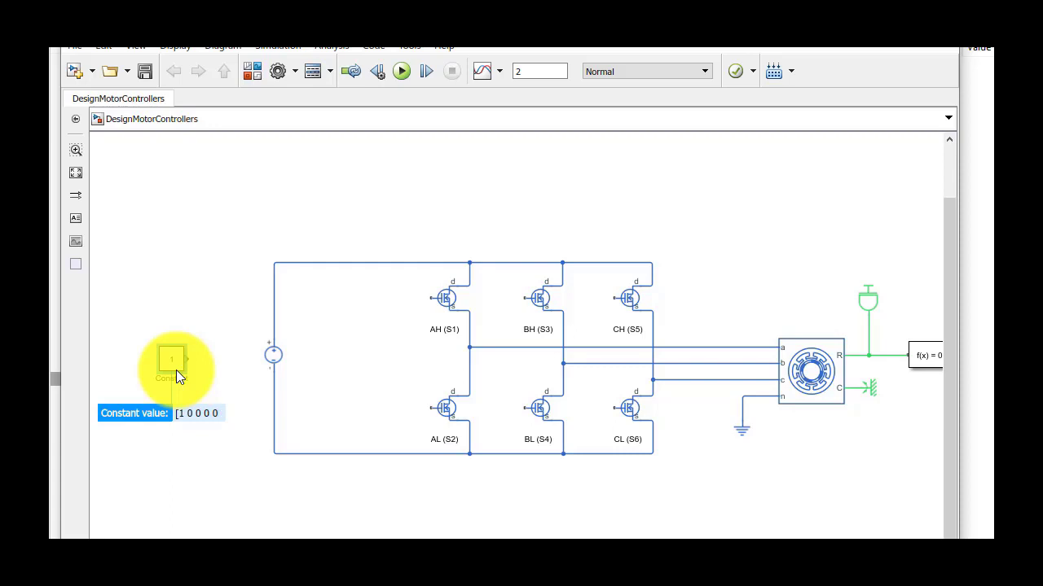
pyautogui.write(' 1]')
pyautogui.press('Return')
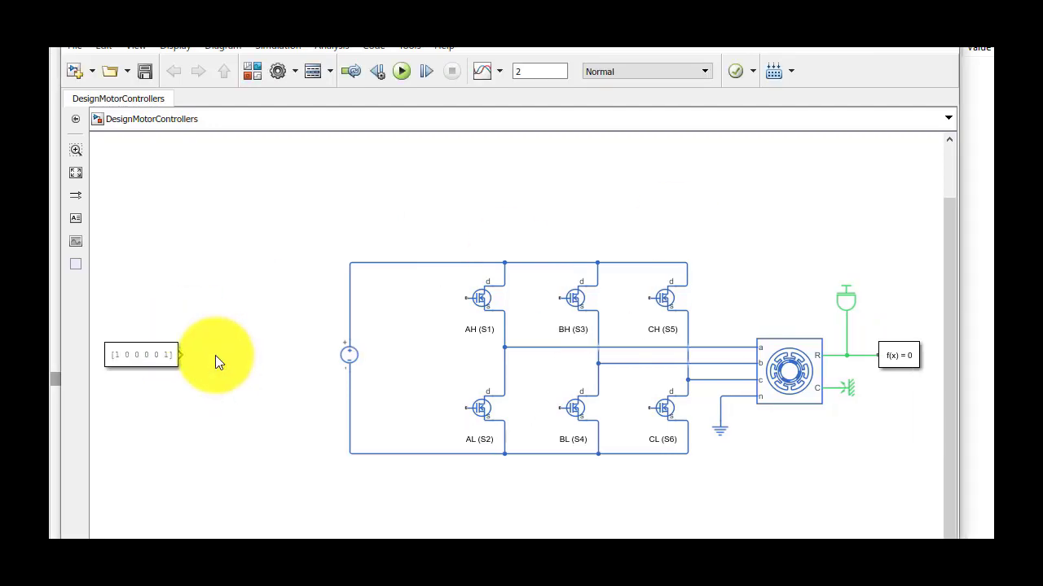
# - Add a six-output Demux block beside the Constant block to split the switching vector
pyautogui.doubleClick(216, 356)
pyautogui.write('demux')
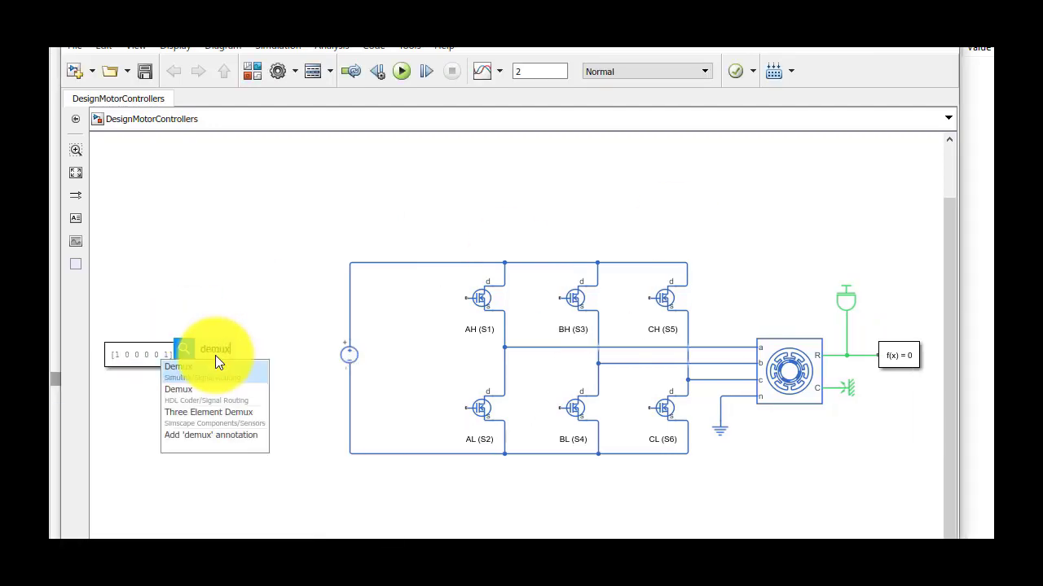
pyautogui.press('Return')
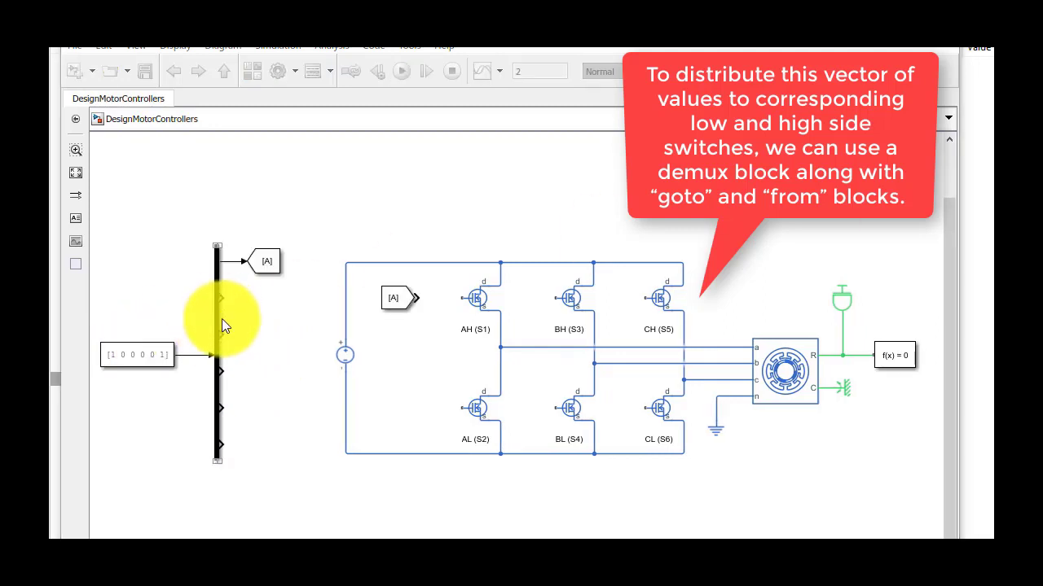
pyautogui.click(270, 267)
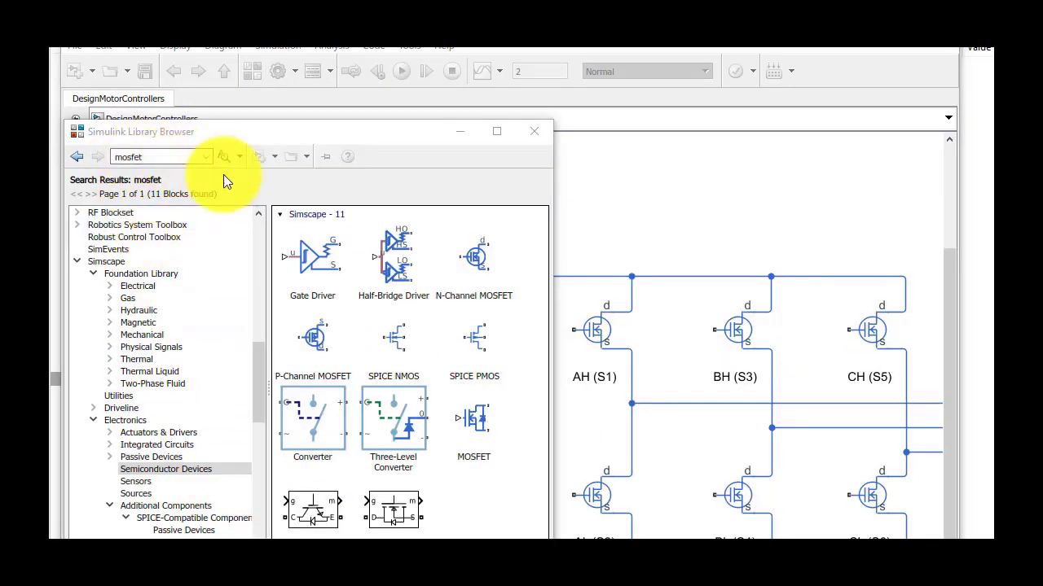
# - Add an ideal MOSFET block with integral anti-parallel diode above the inverter bridge and set its threshold voltage to 0.5
pyautogui.click(478, 415)
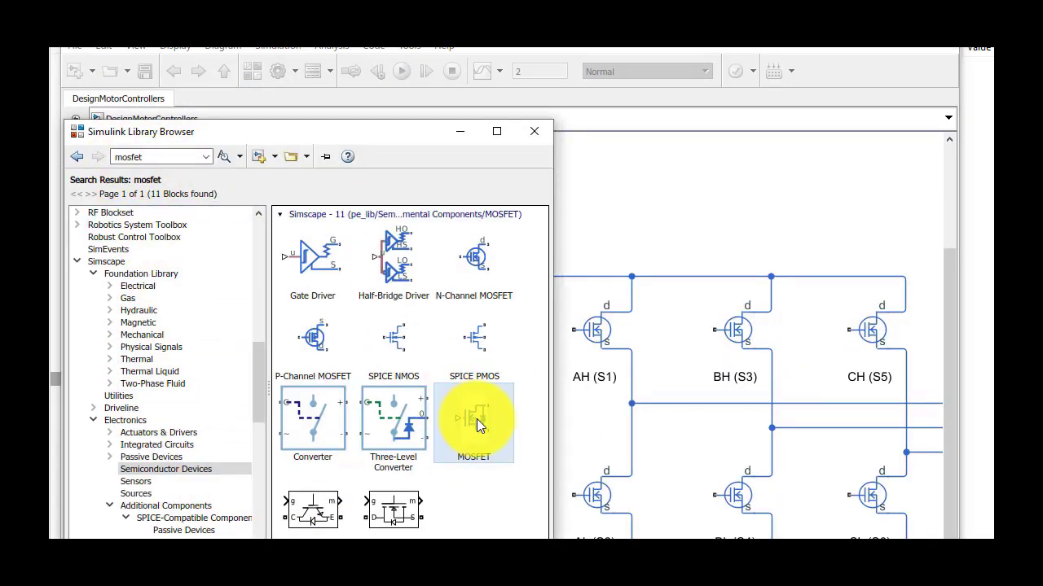
pyautogui.moveTo(475, 419); pyautogui.dragTo(622, 213)
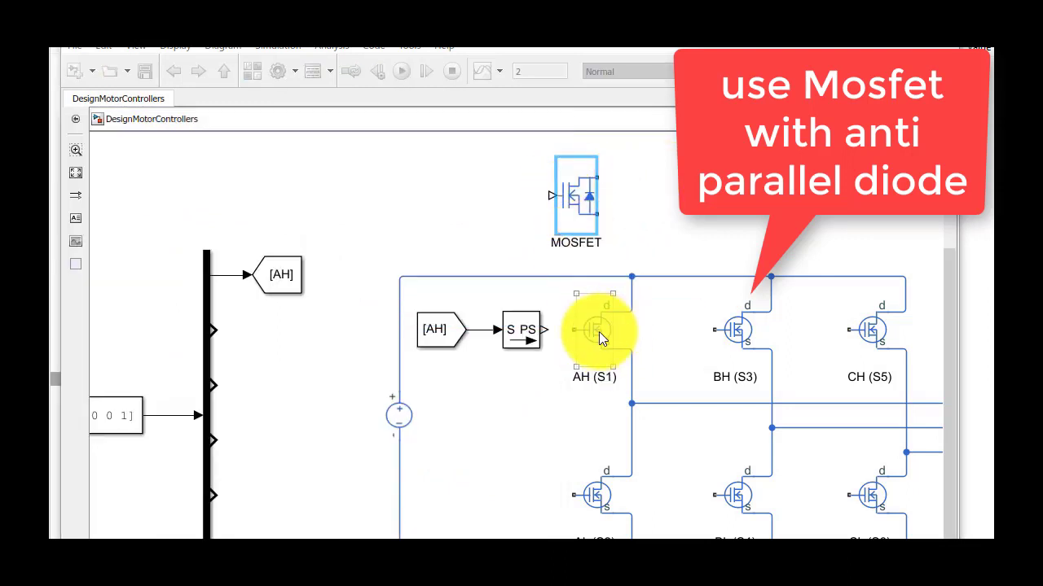
pyautogui.doubleClick(583, 200)
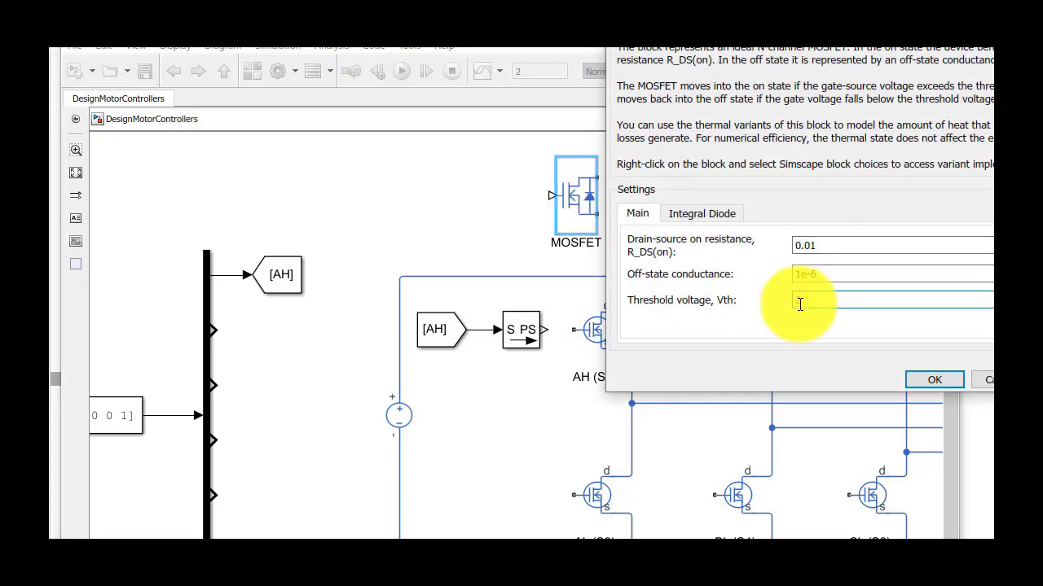
pyautogui.moveTo(811, 306); pyautogui.dragTo(772, 298)
pyautogui.write('0.5')
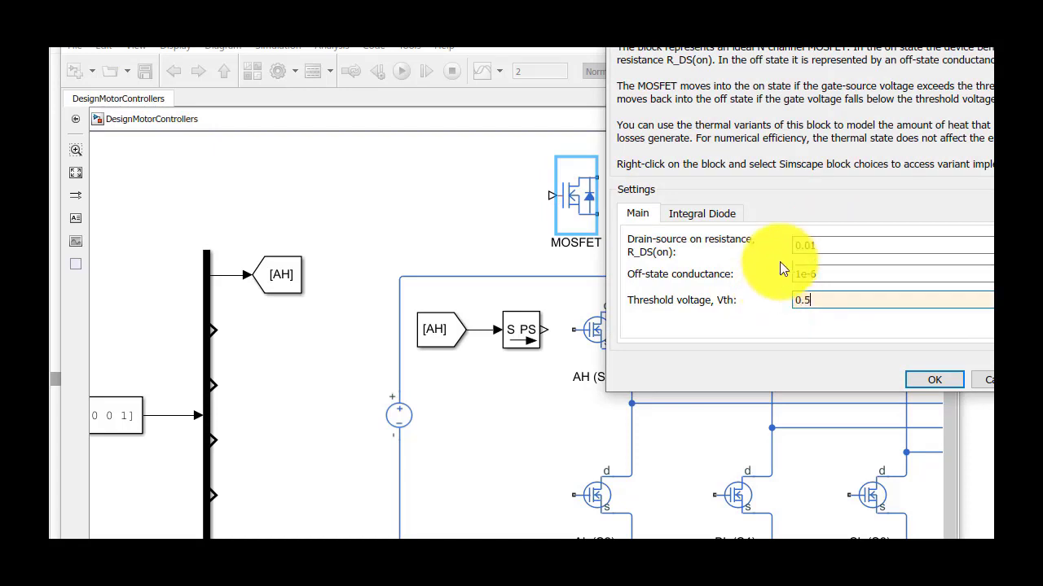
# - Configure the MOSFET's integral diode as a protection diode with no dynamics and a forward voltage of 0.1 V
pyautogui.click(718, 213)
pyautogui.click(814, 243)
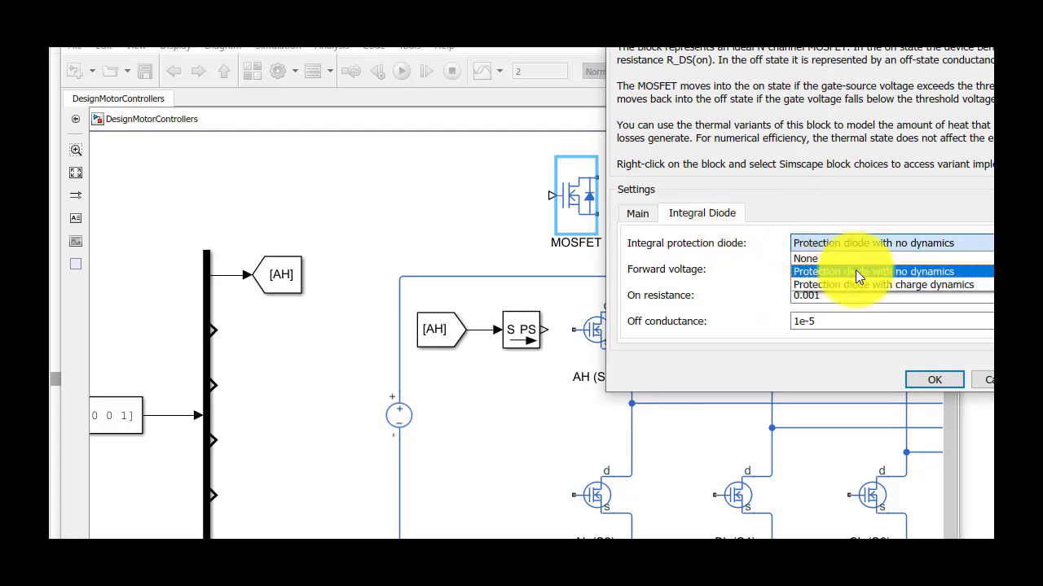
pyautogui.click(855, 271)
pyautogui.doubleClick(425, 397)
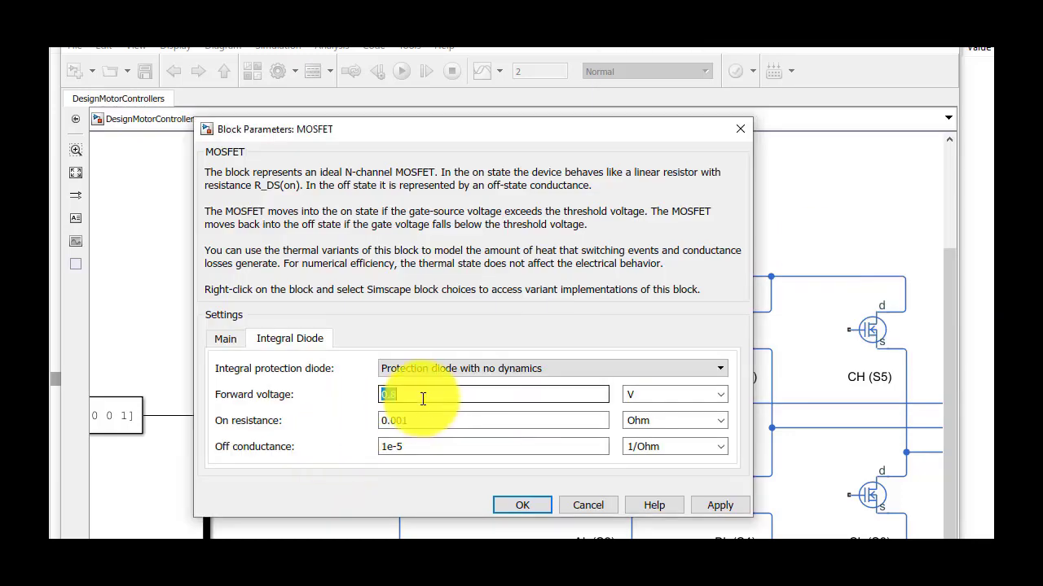
pyautogui.write('0.1')
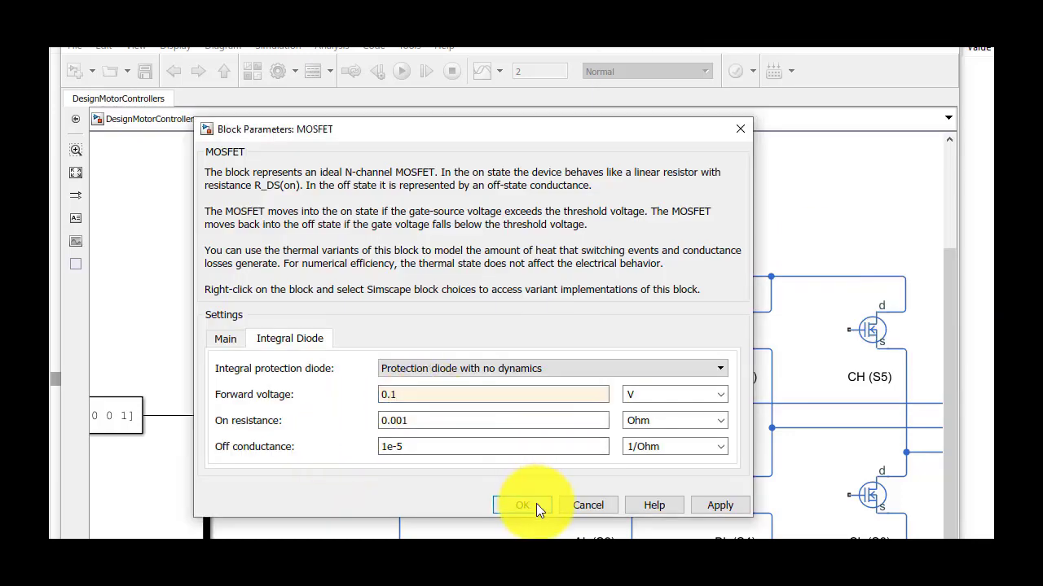
pyautogui.click(535, 503)
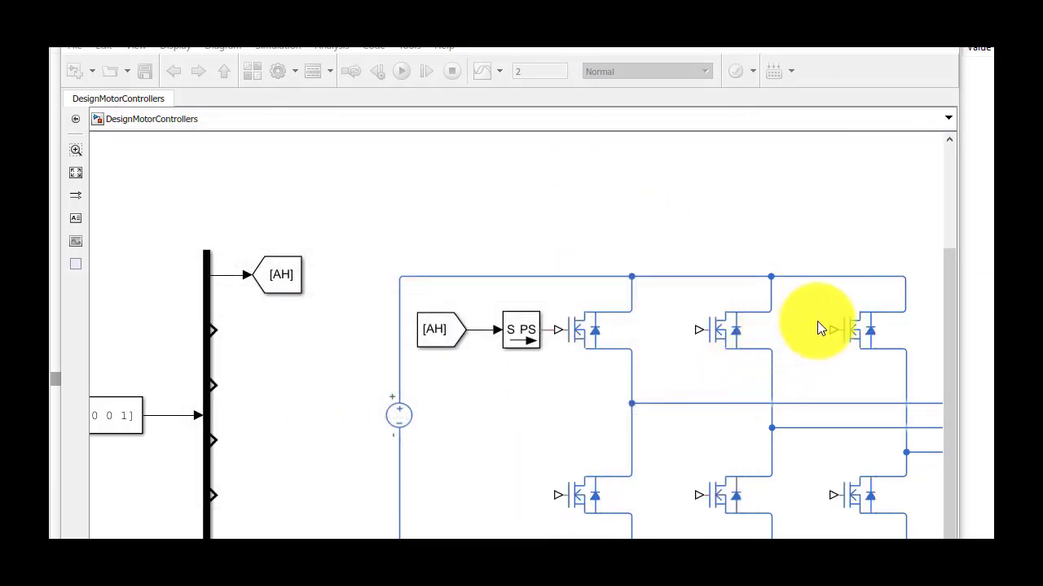
pyautogui.moveTo(523, 339)
pyautogui.mouseDown()
pyautogui.moveTo(510, 339)
pyautogui.moveTo(522, 341)
pyautogui.mouseUp()
pyautogui.click(534, 394)
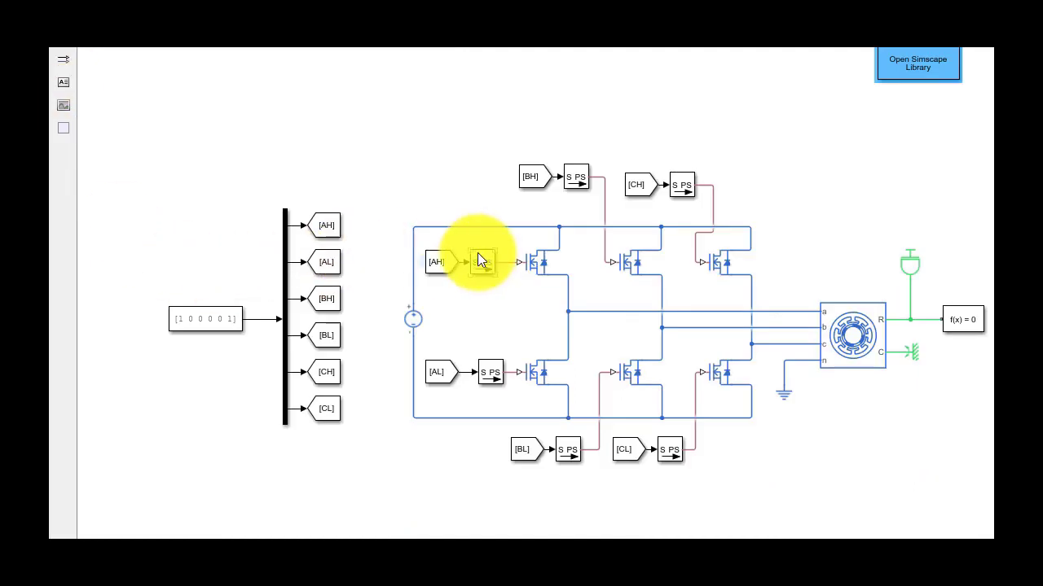
pyautogui.click(325, 335)
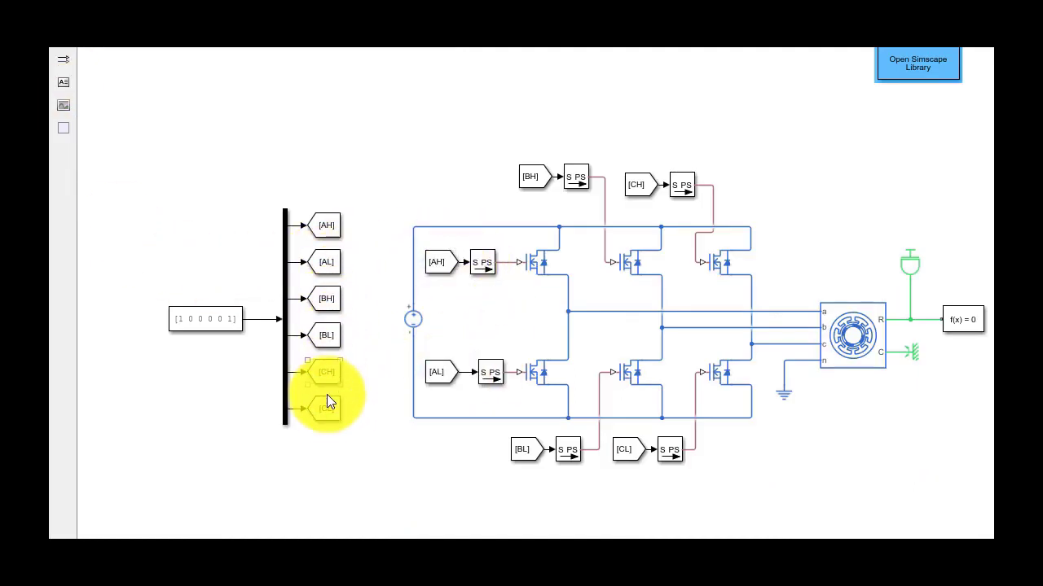
pyautogui.click(483, 305)
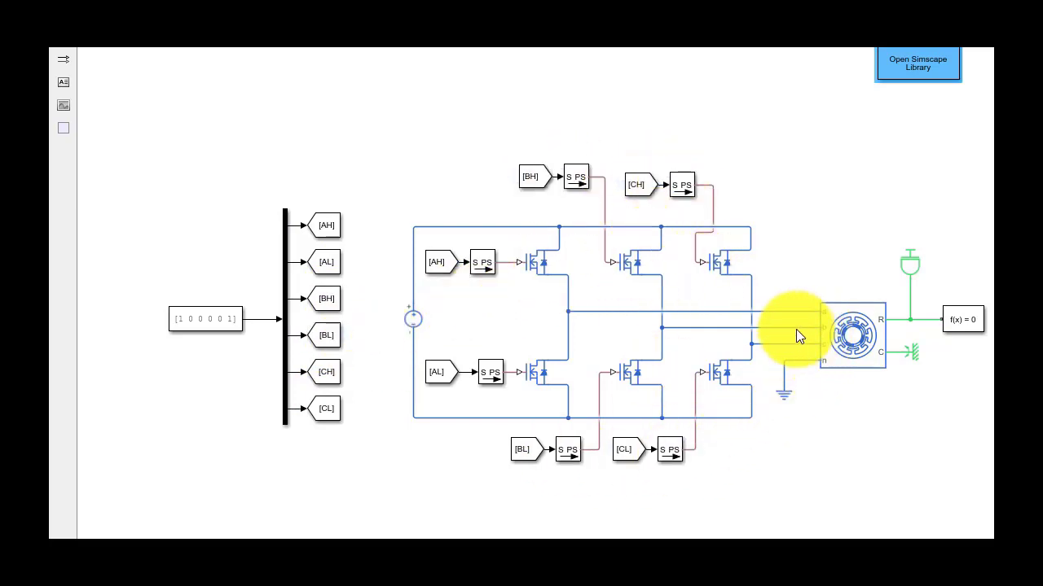
pyautogui.click(816, 346)
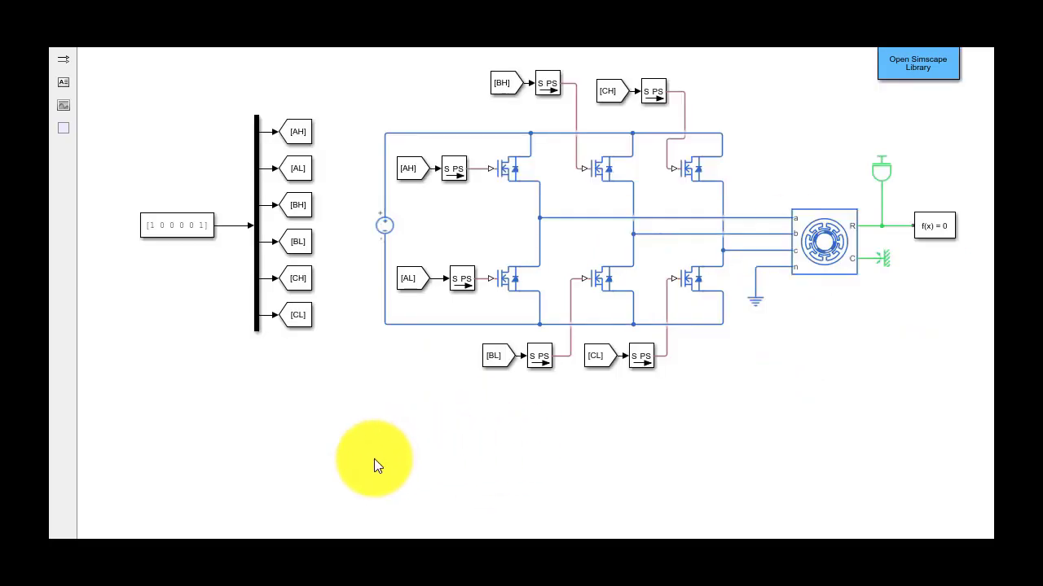
# - Add a Phase Voltage Sensor and a three-phase Current Sensor in the empty area below the inverter
pyautogui.write('phase')
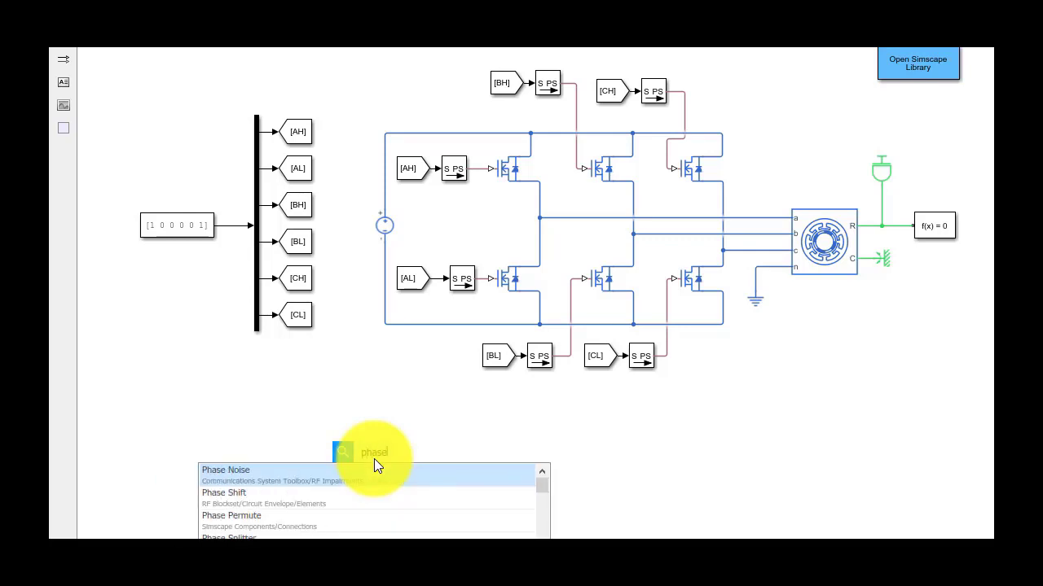
pyautogui.press('Down')
pyautogui.press('Down')
pyautogui.press('Down')
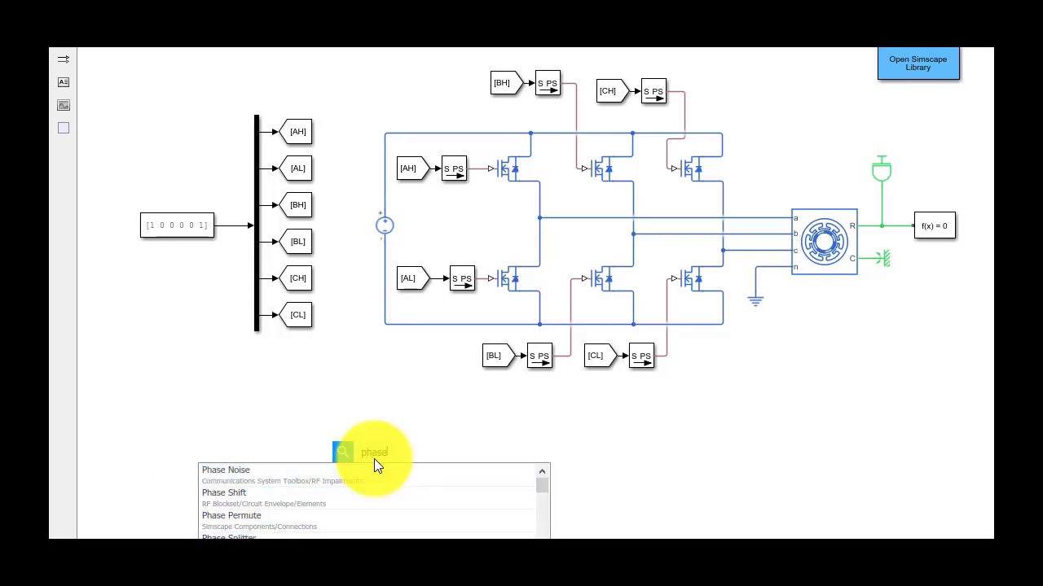
pyautogui.press('Return')
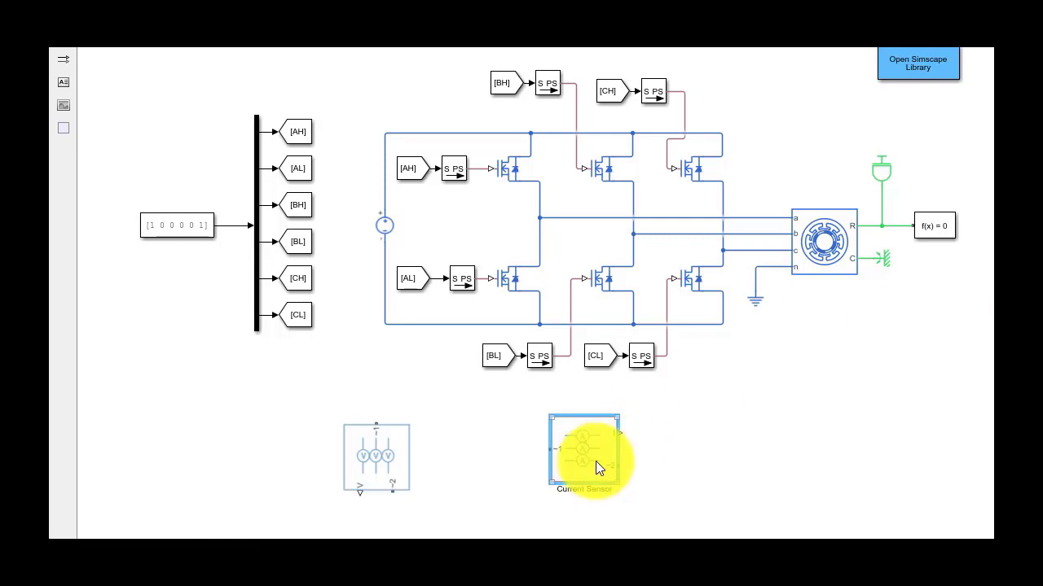
pyautogui.moveTo(595, 461); pyautogui.dragTo(649, 449)
# - Switch the Phase Voltage Sensor and the Current Sensor to the variants with expanded three-phase ports
pyautogui.click(399, 459)
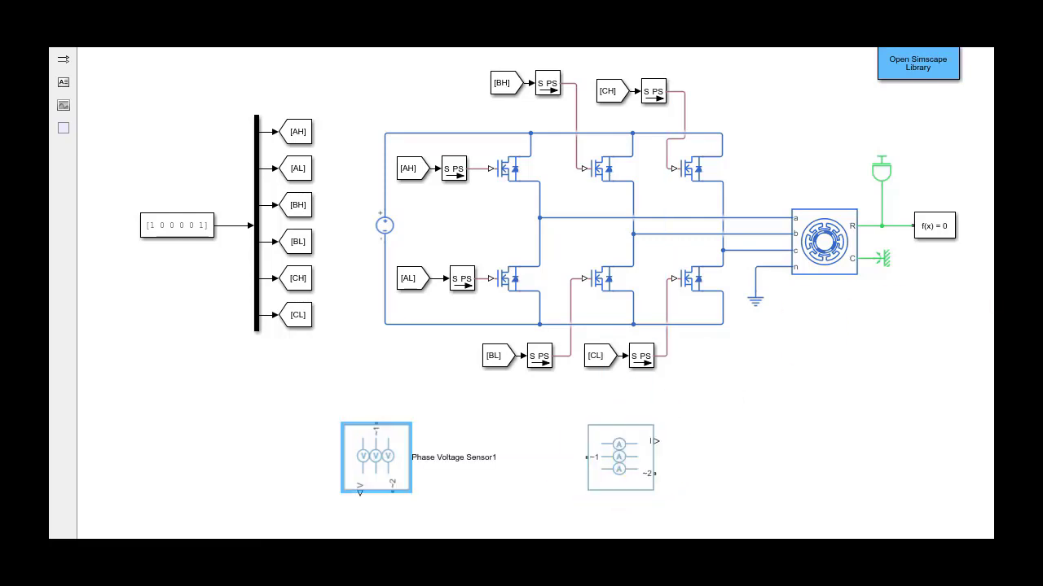
pyautogui.rightClick(392, 454)
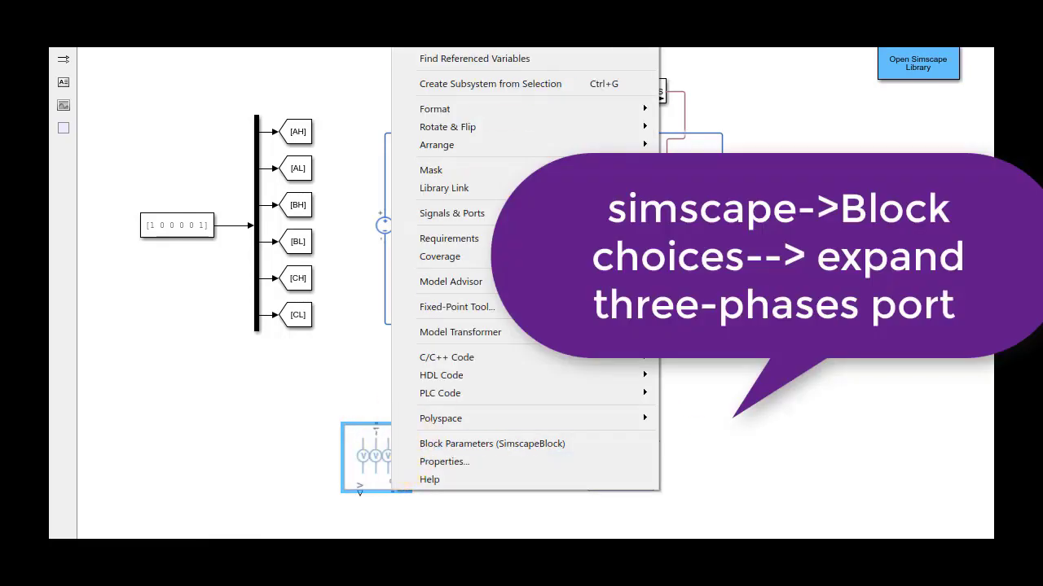
pyautogui.click(782, 41)
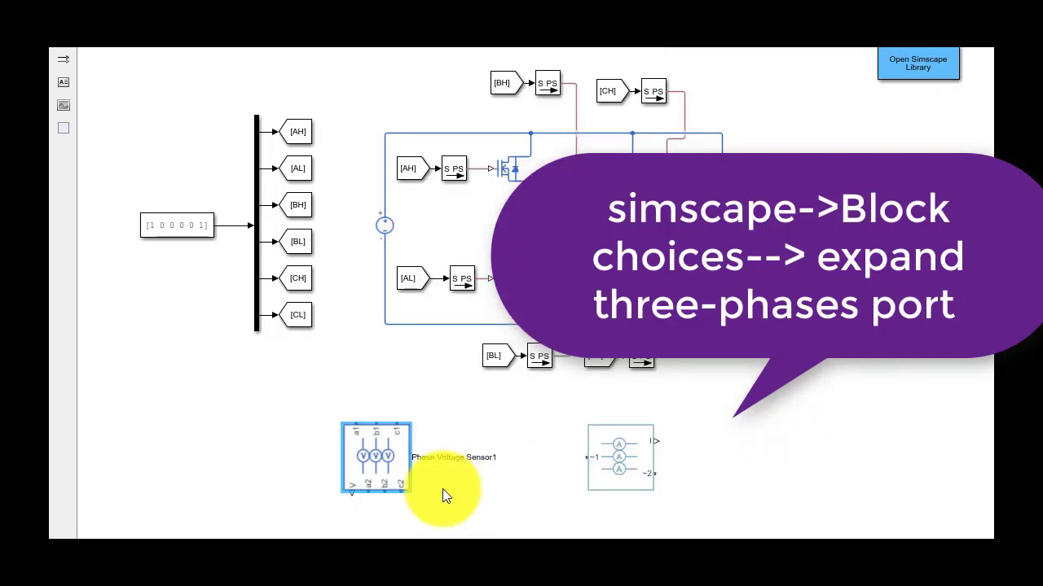
pyautogui.moveTo(380, 461); pyautogui.dragTo(381, 445)
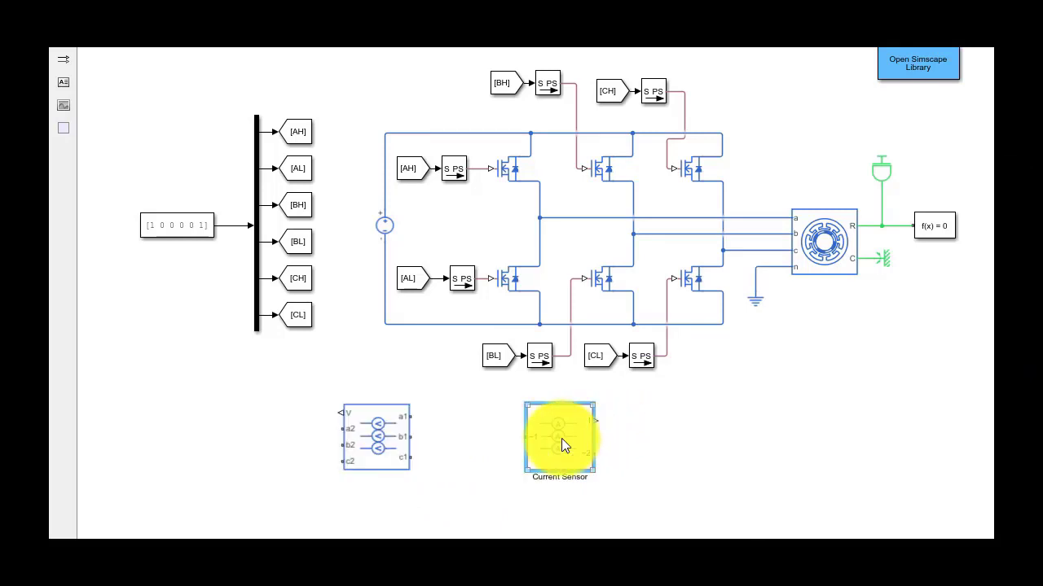
pyautogui.rightClick(561, 438)
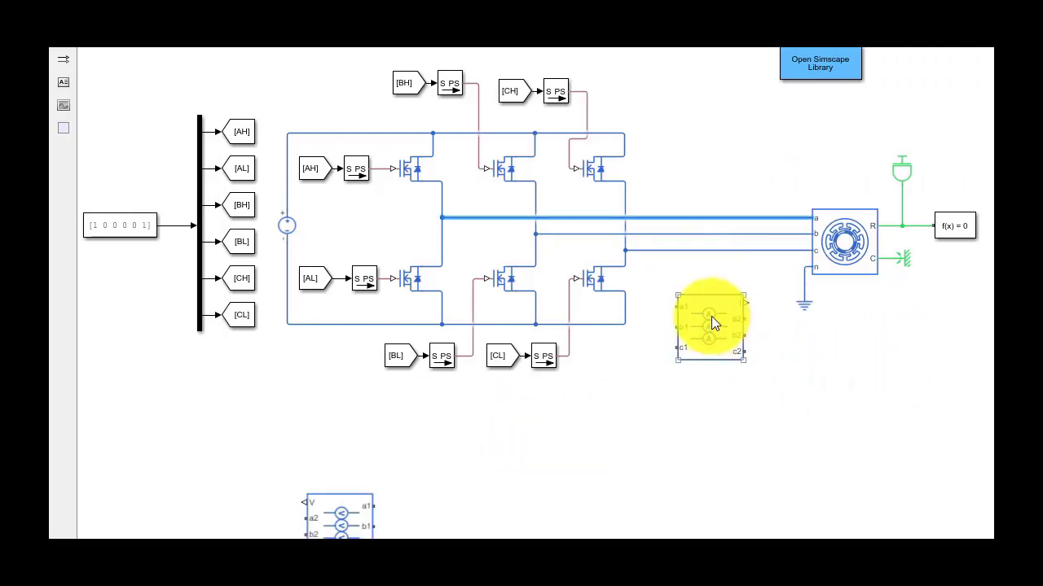
# - Delete the three phase lines to the motor and insert the Current Sensor in series between the inverter legs and motor terminals a, b and c
pyautogui.click(704, 217)
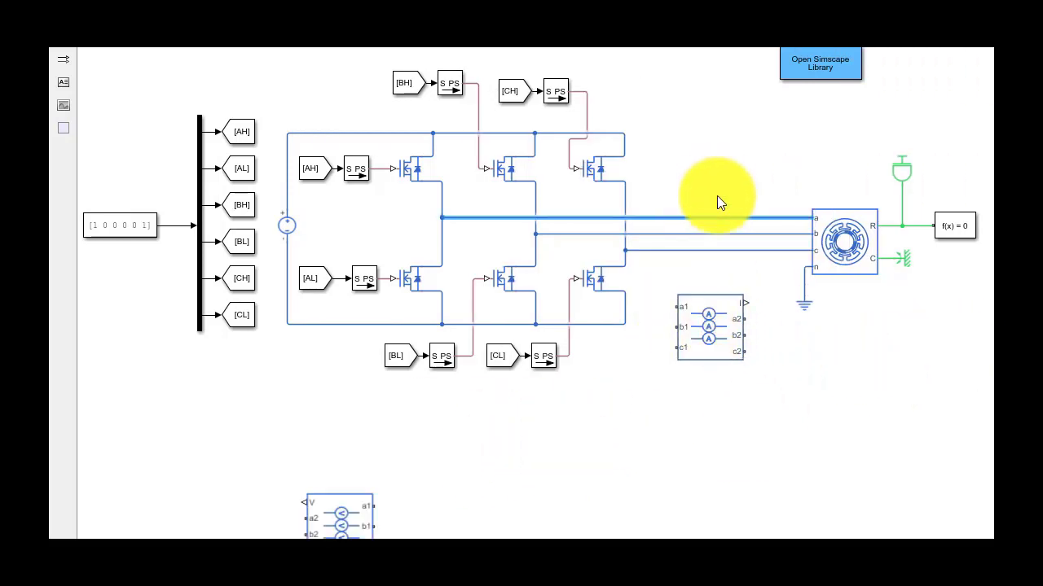
pyautogui.click(714, 234)
pyautogui.press('Delete')
pyautogui.click(718, 218)
pyautogui.press('Delete')
pyautogui.click(724, 252)
pyautogui.press('Delete')
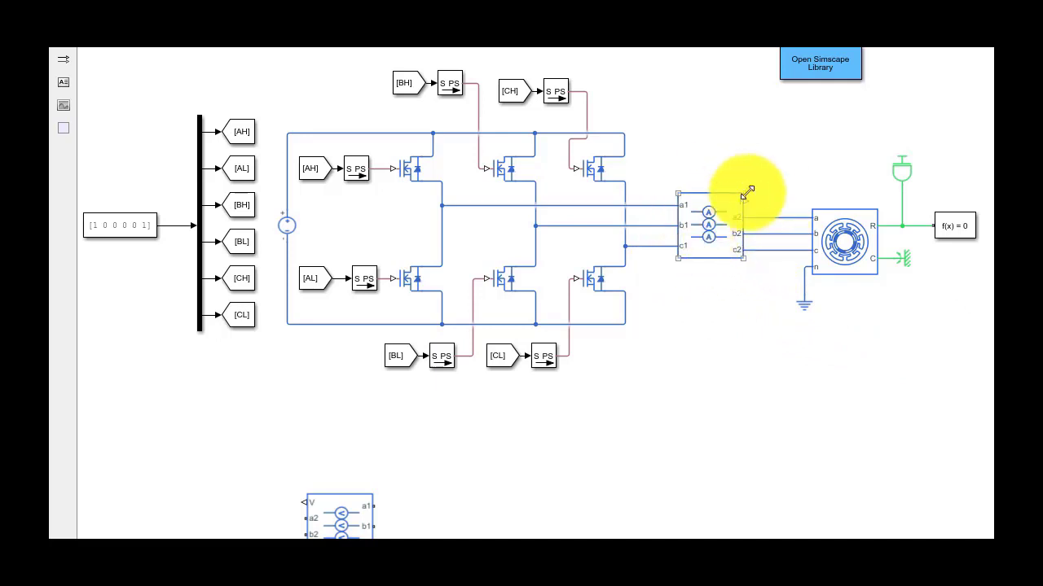
pyautogui.click(777, 225)
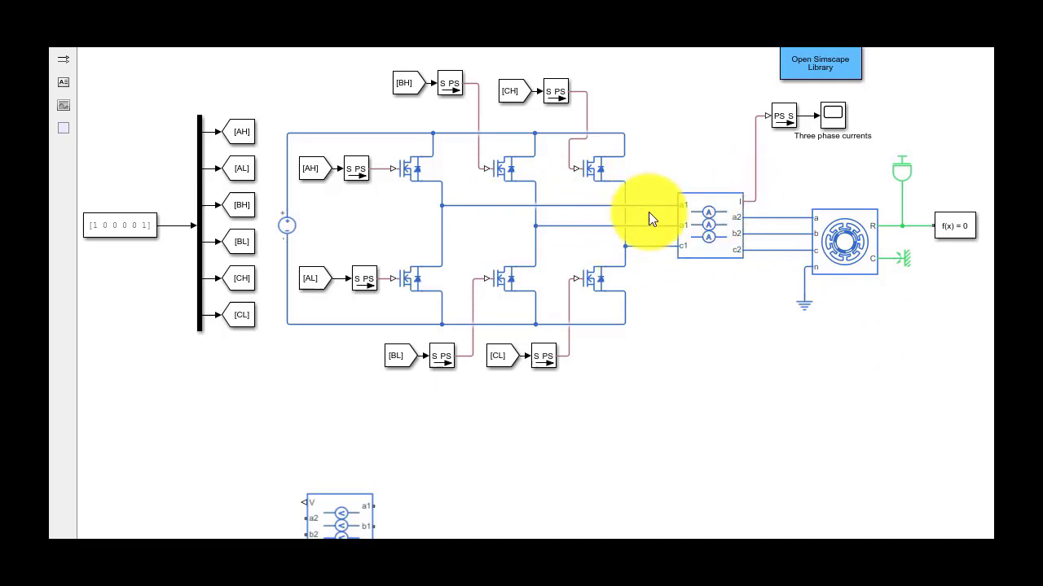
# - Place the Phase Voltage Sensor below the phase lines and connect its a1, b1 and c1 ports to the matching phases
pyautogui.moveTo(648, 231); pyautogui.dragTo(650, 232)
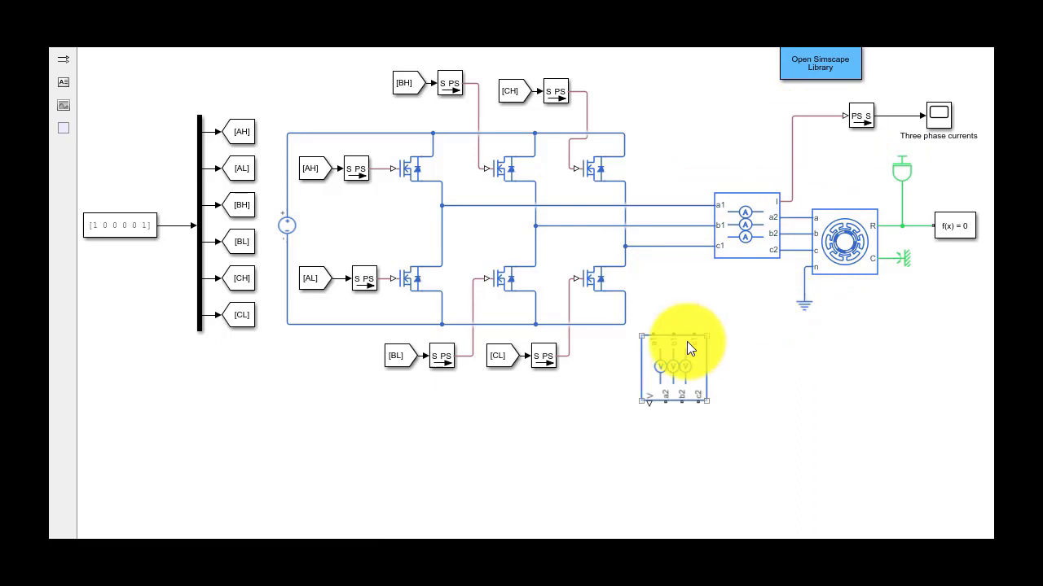
pyautogui.click(672, 352)
pyautogui.click(692, 283)
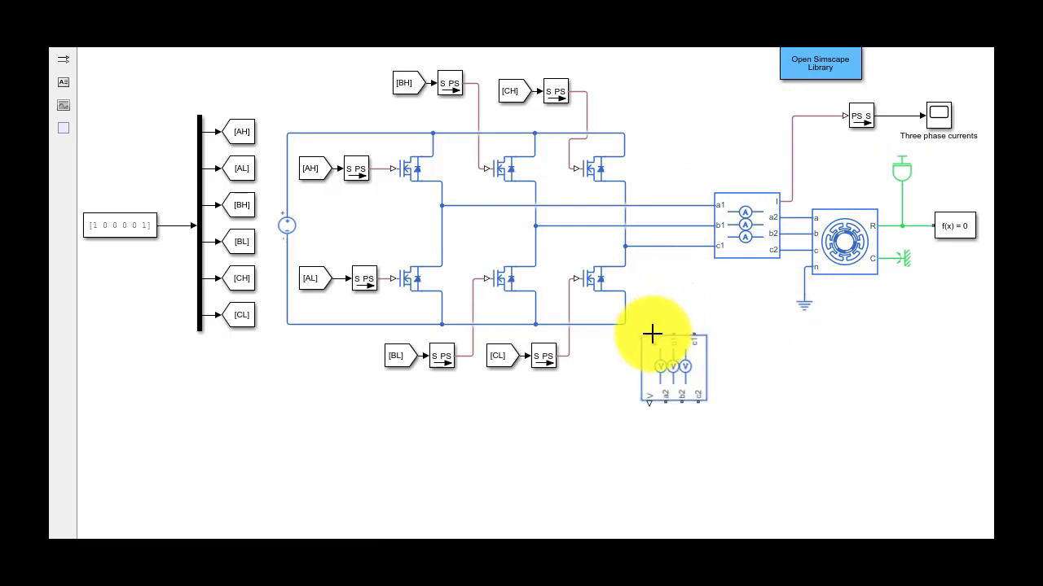
pyautogui.moveTo(654, 333); pyautogui.dragTo(650, 208)
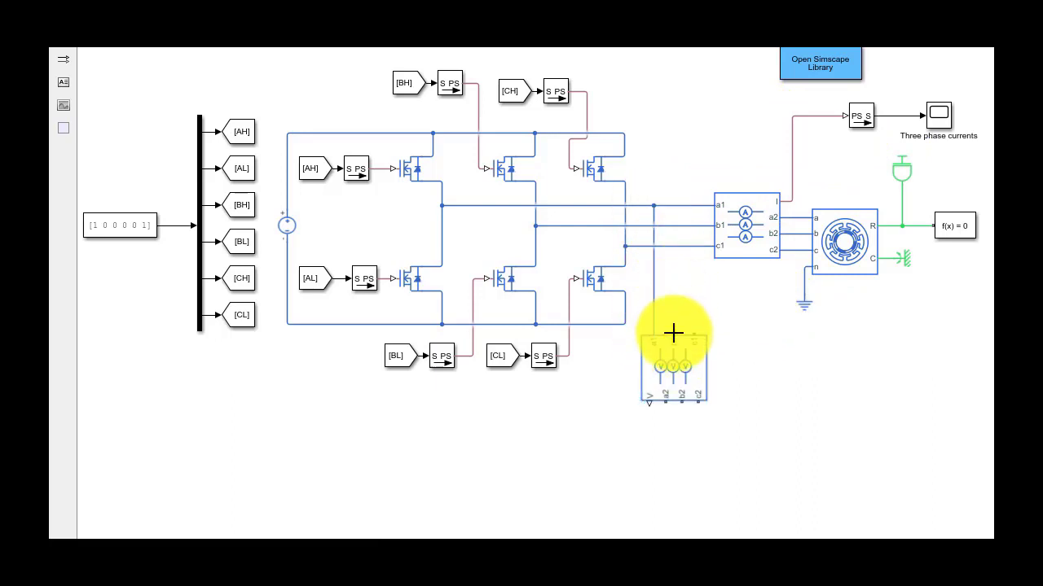
pyautogui.moveTo(673, 334); pyautogui.dragTo(673, 226)
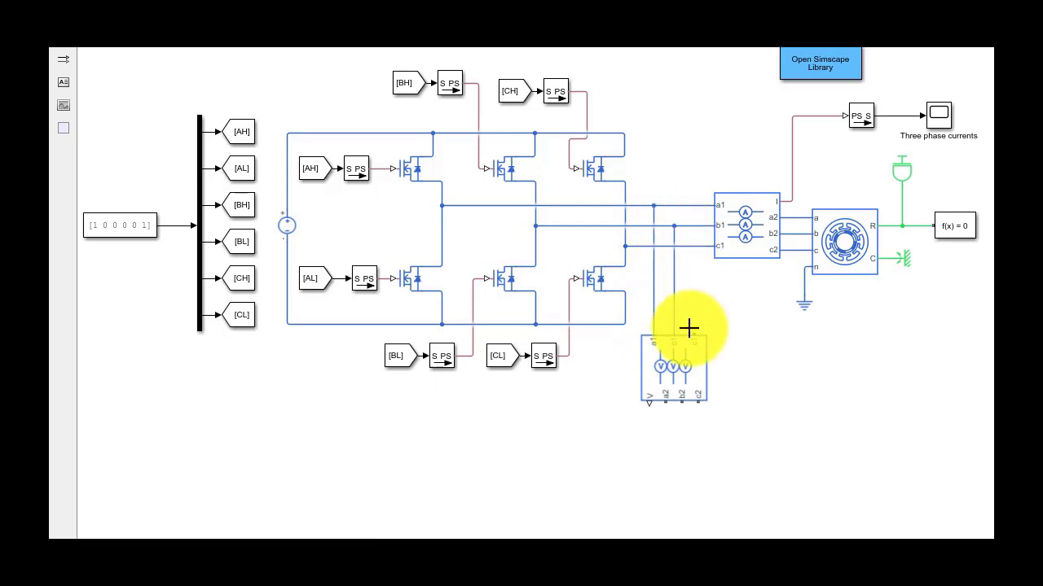
pyautogui.moveTo(689, 333); pyautogui.dragTo(694, 245)
# - Ground the voltage sensor's a2, b2 and c2 ports with an Electrical Reference and route output V through a PS-Simulink Converter to a Three phase voltages scope
pyautogui.click(659, 470)
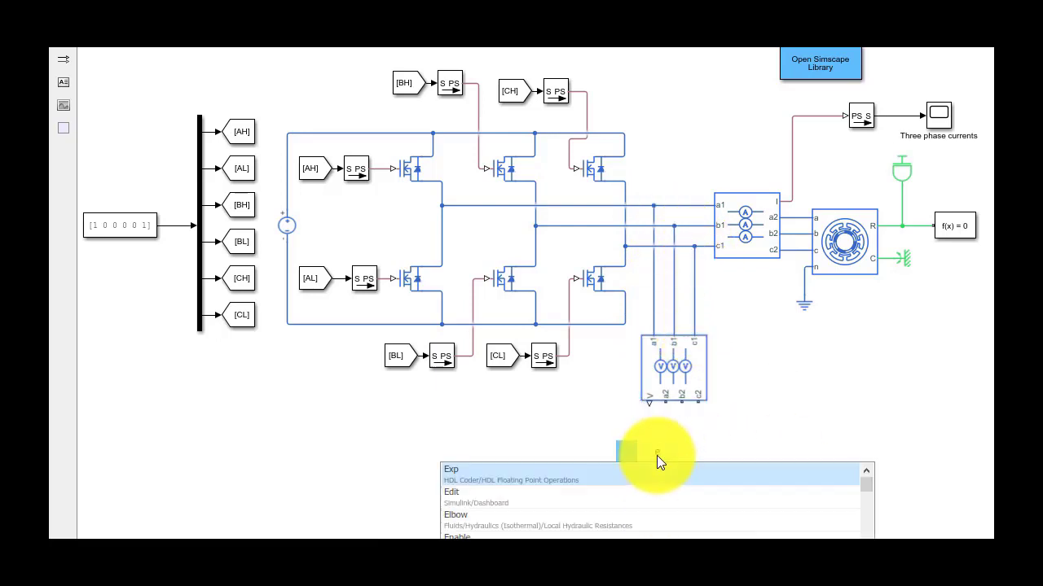
pyautogui.write('electr')
pyautogui.click(631, 474)
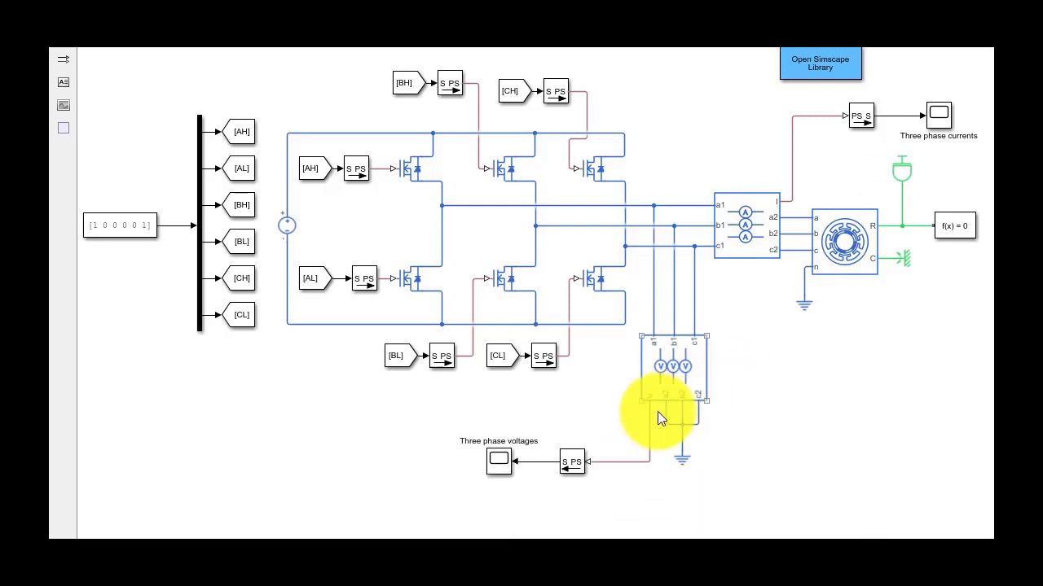
pyautogui.click(574, 461)
pyautogui.click(539, 465)
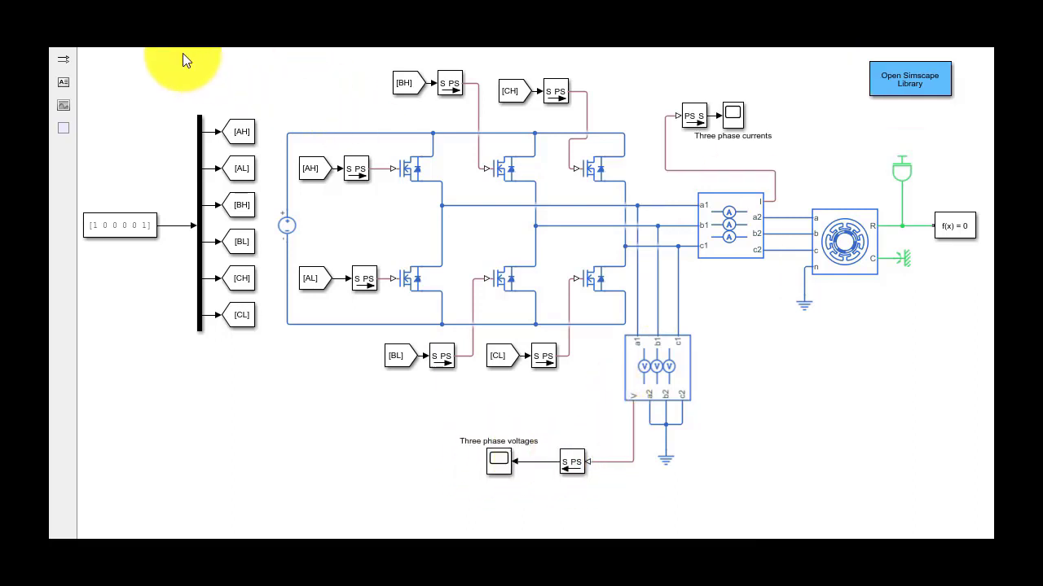
# - Group the Demux, signal tags, inverter bridge, voltage source and sensors into a subsystem named Three phase inverter
pyautogui.moveTo(169, 50); pyautogui.dragTo(373, 321)
pyautogui.moveTo(486, 398); pyautogui.dragTo(786, 496)
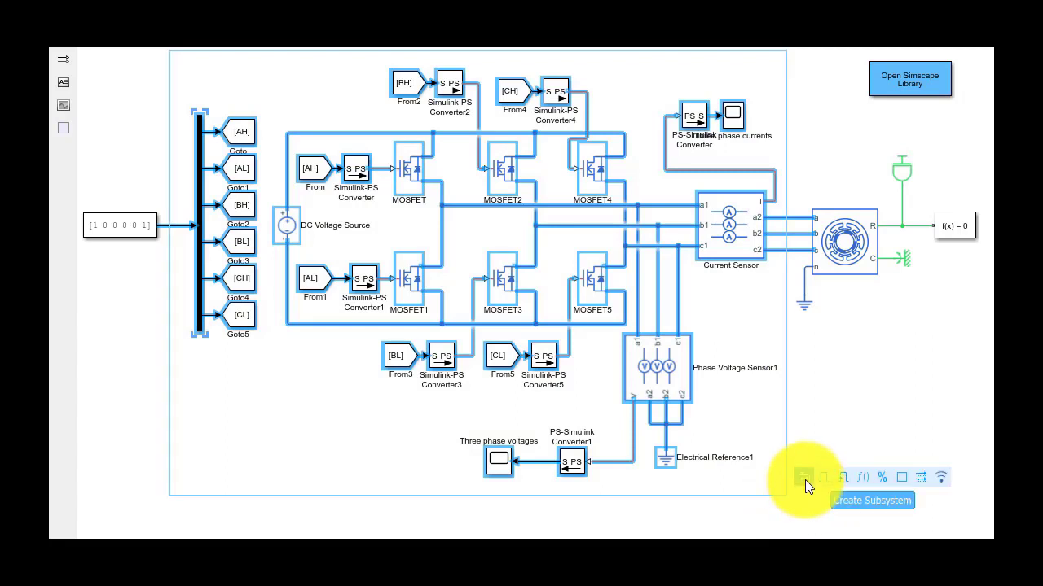
pyautogui.click(805, 478)
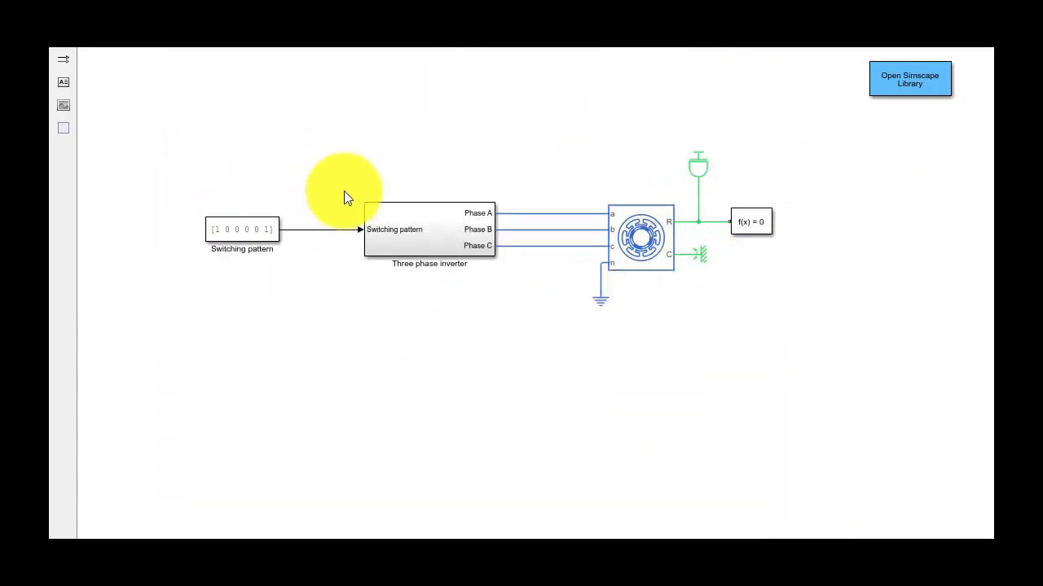
pyautogui.click(444, 253)
pyautogui.doubleClick(442, 252)
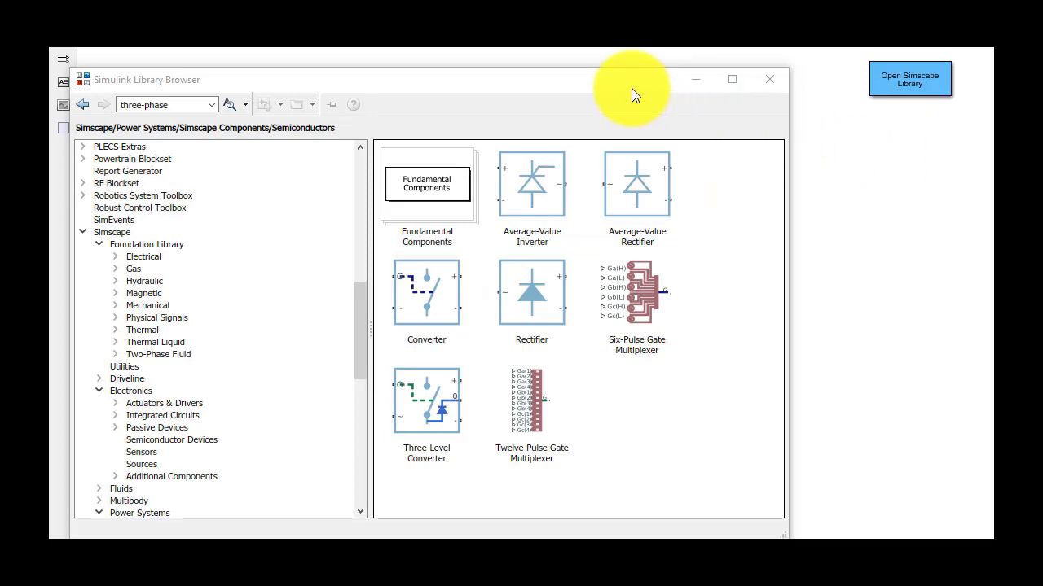
# - Browse the Simscape Power Systems Semiconductors library for the built-in three-phase Converter block
pyautogui.moveTo(631, 86); pyautogui.dragTo(670, 88)
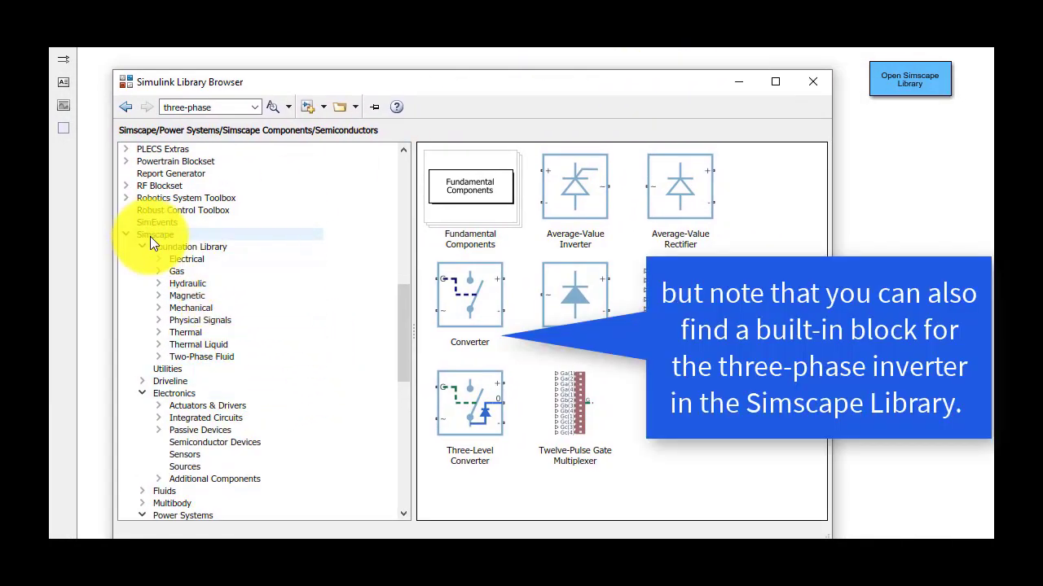
pyautogui.scroll(-2, 223, 367)
pyautogui.scroll(-3, 226, 367)
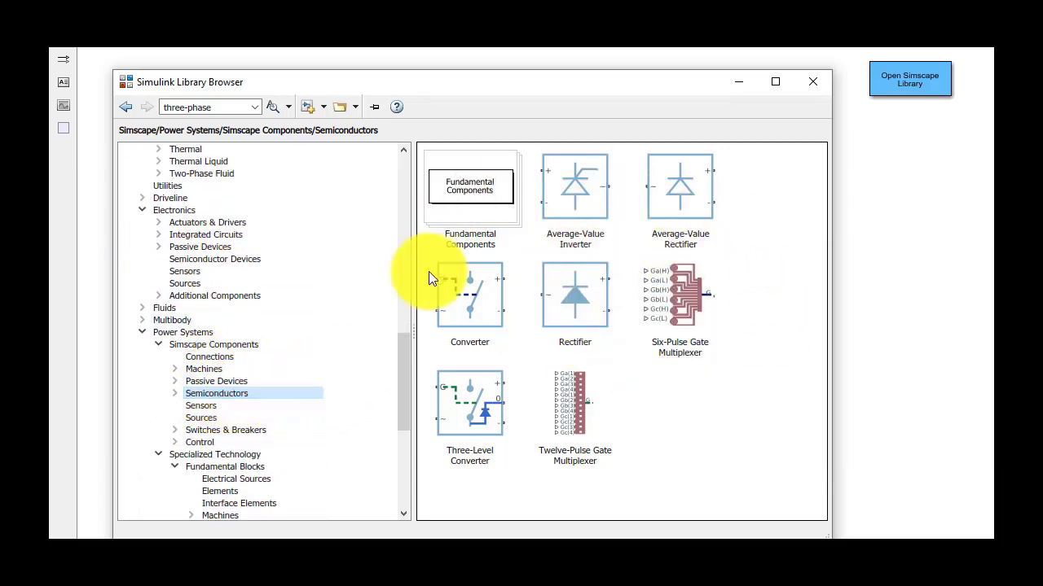
# - Place a Converter block below the switching pattern and review the switching device types it offers, leaving its parameters as they are
pyautogui.click(473, 312)
pyautogui.moveTo(473, 299); pyautogui.dragTo(912, 289)
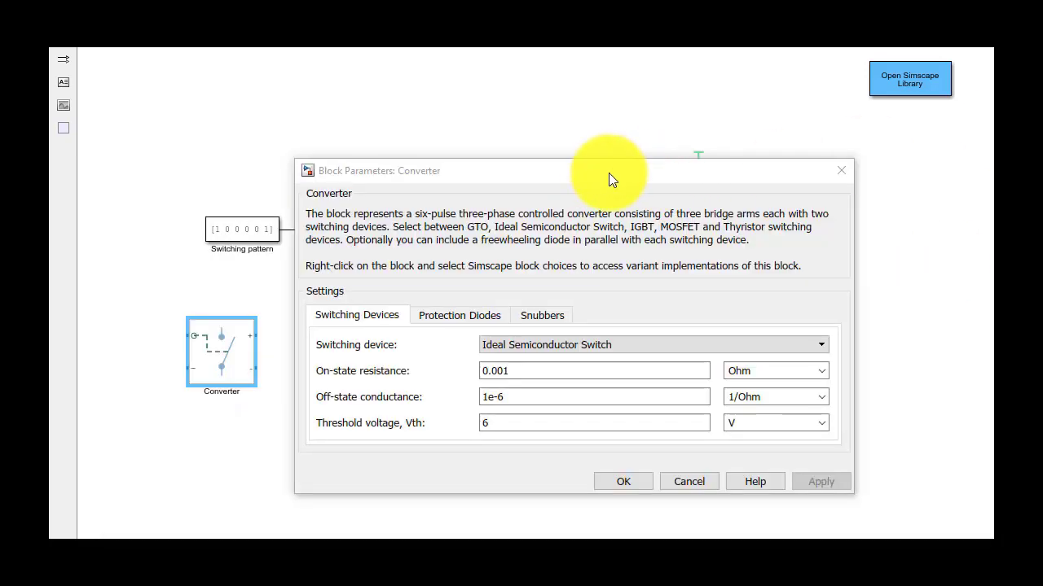
pyautogui.moveTo(605, 178); pyautogui.dragTo(636, 146)
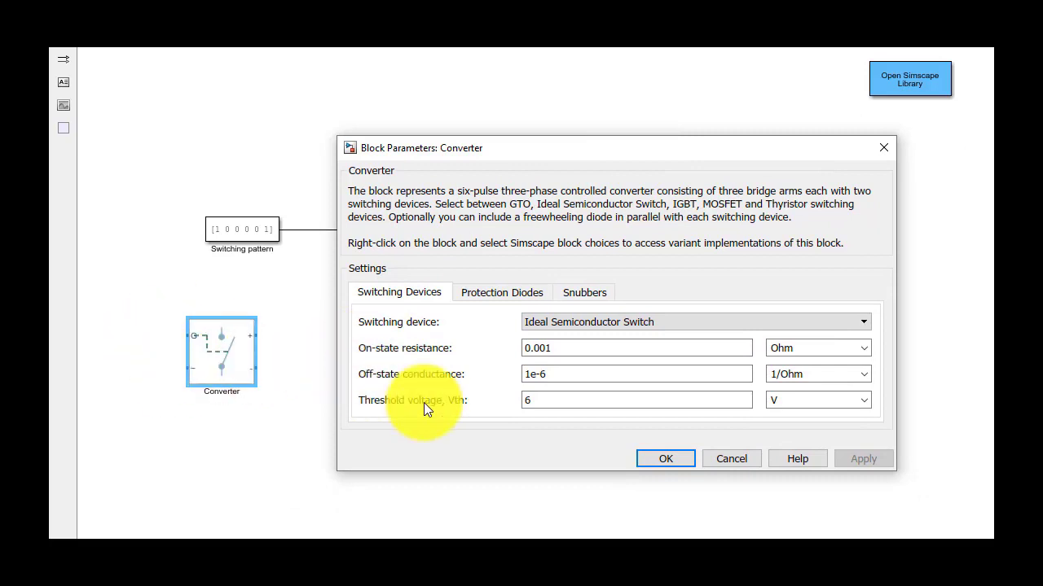
pyautogui.click(662, 322)
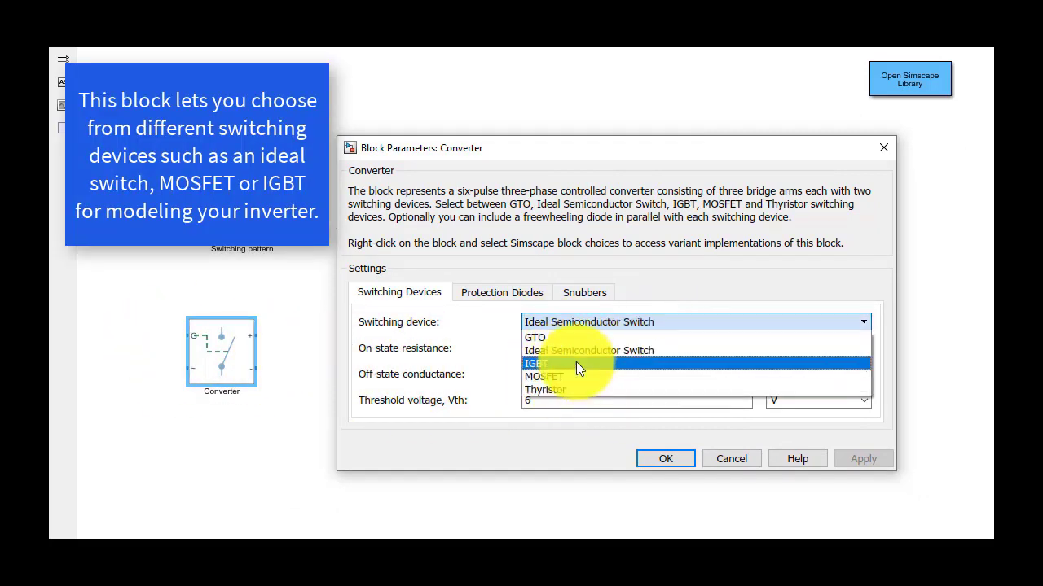
pyautogui.click(731, 459)
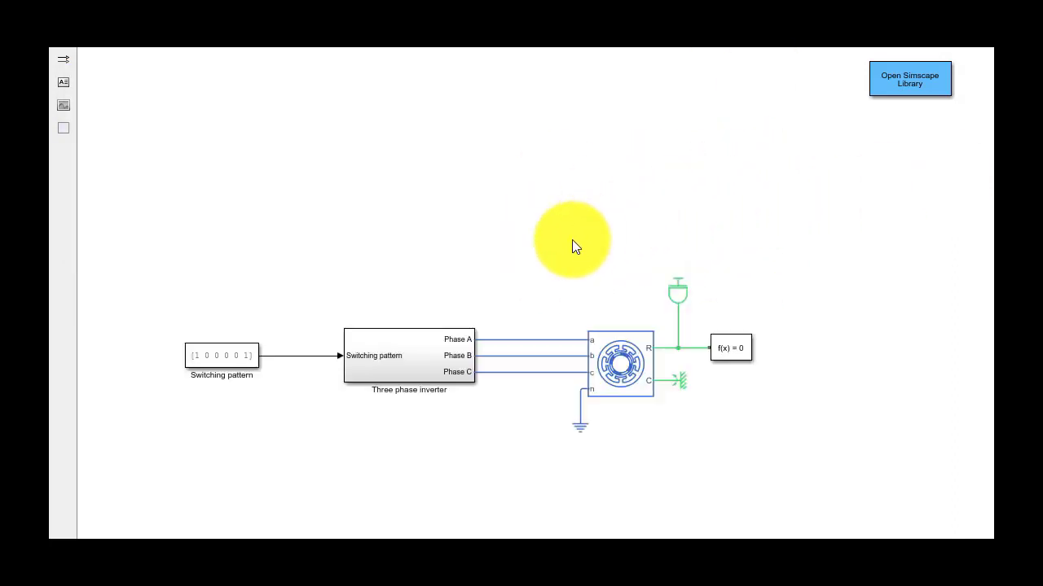
# - Add an Ideal Rotational Motion Sensor above the motor's output shaft and connect its R port to the shaft line
pyautogui.doubleClick(572, 239)
pyautogui.write('motio')
pyautogui.click(536, 279)
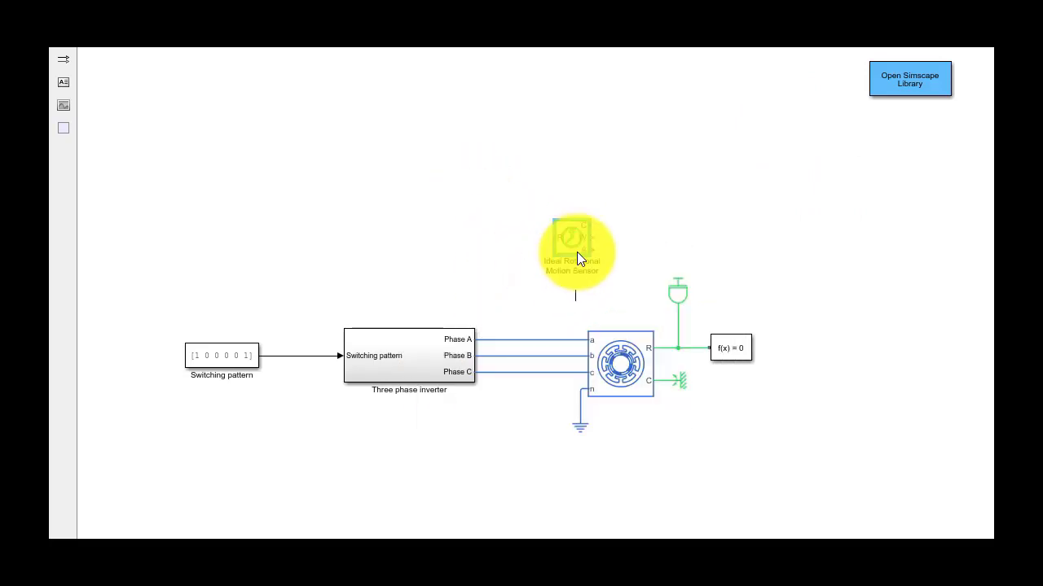
pyautogui.moveTo(577, 242)
pyautogui.mouseDown()
pyautogui.moveTo(725, 230)
pyautogui.moveTo(675, 209)
pyautogui.mouseUp()
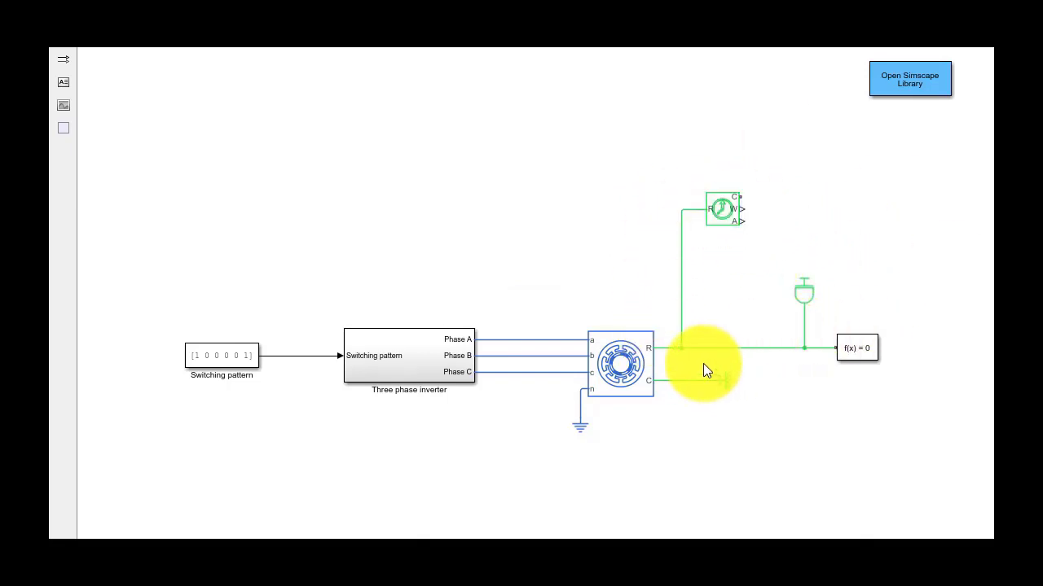
# - Reference the sensor's C port and route W and A through PS-Simulink Converters to scopes named speed and Angular postion
pyautogui.click(819, 205)
pyautogui.hotkey('ctrl', 'v')
pyautogui.moveTo(882, 213); pyautogui.dragTo(803, 195)
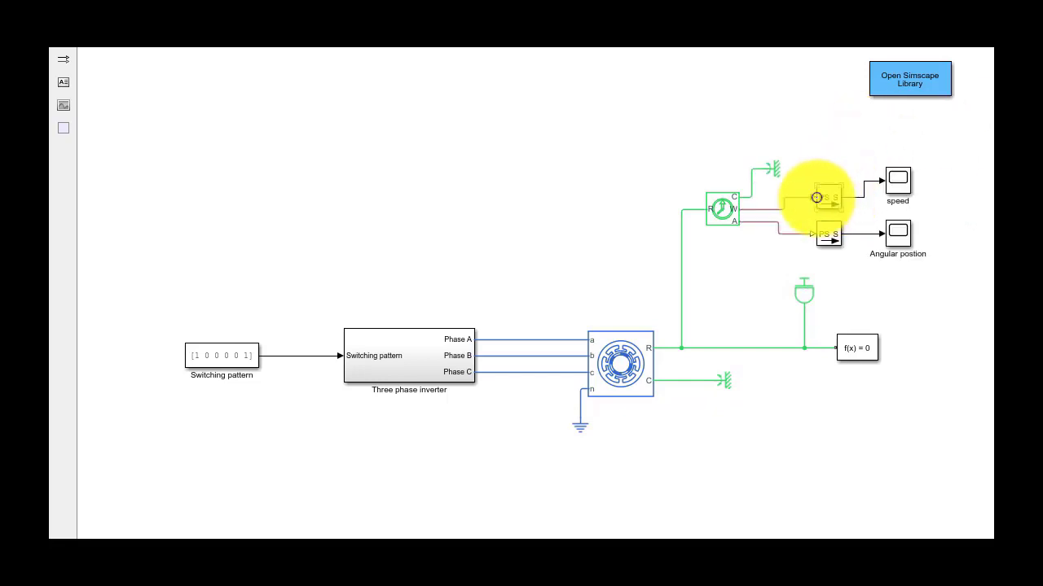
pyautogui.click(816, 198)
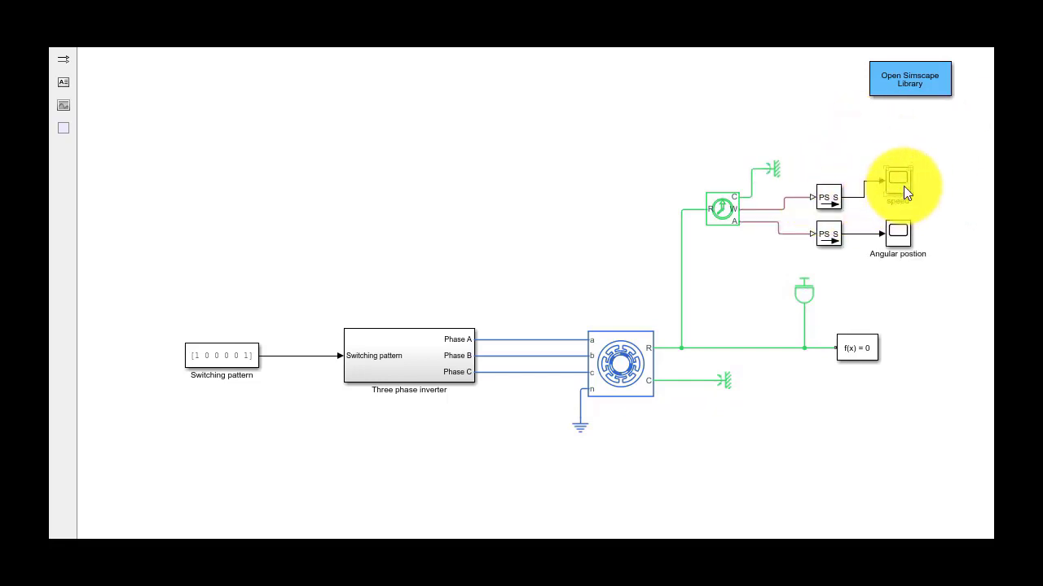
pyautogui.click(872, 188)
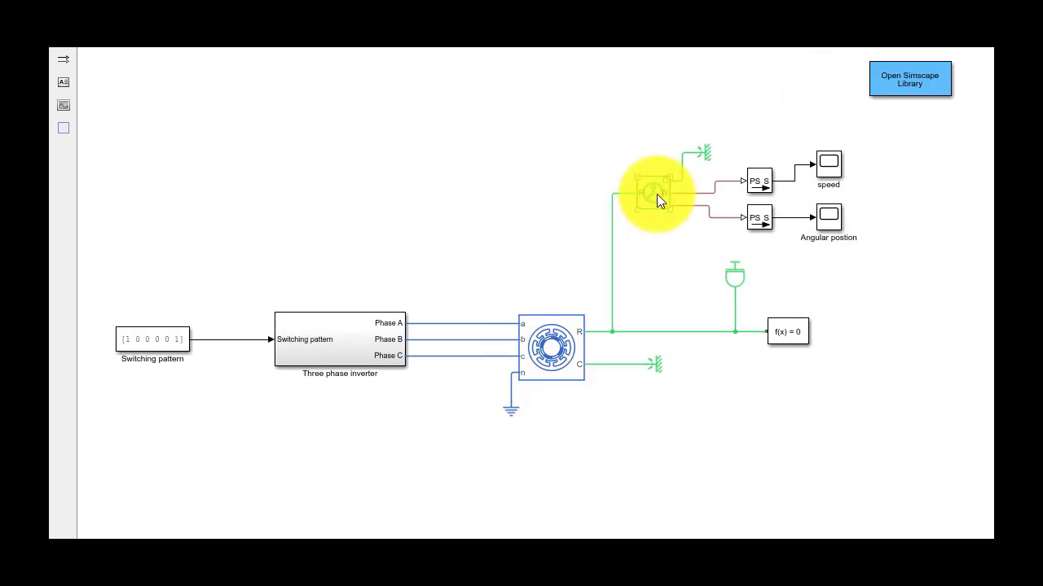
# - Check the motion sensor's parameters and set the speed signal converter's output unit to deg/s
pyautogui.doubleClick(656, 194)
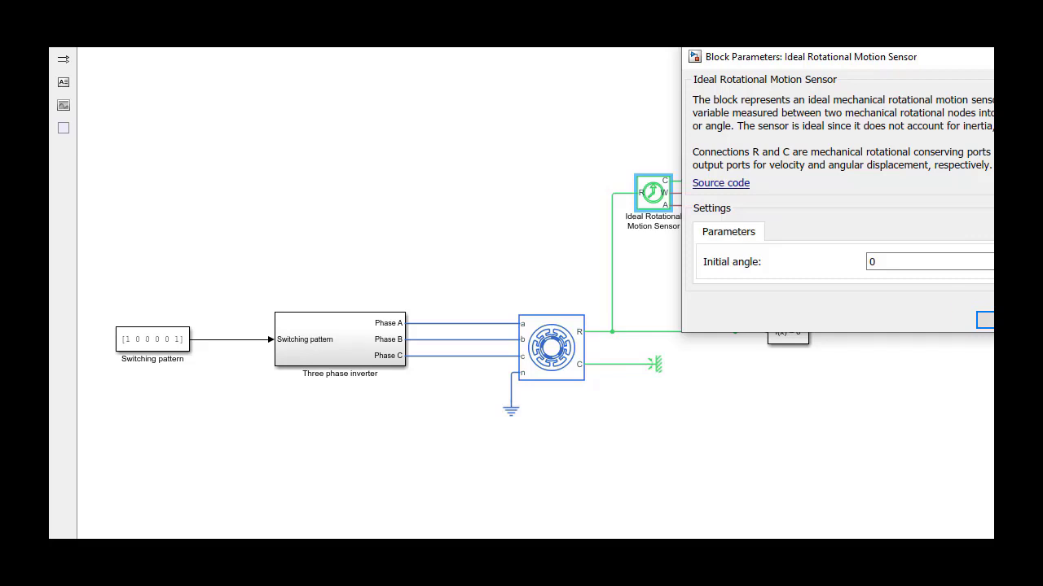
pyautogui.click(981, 320)
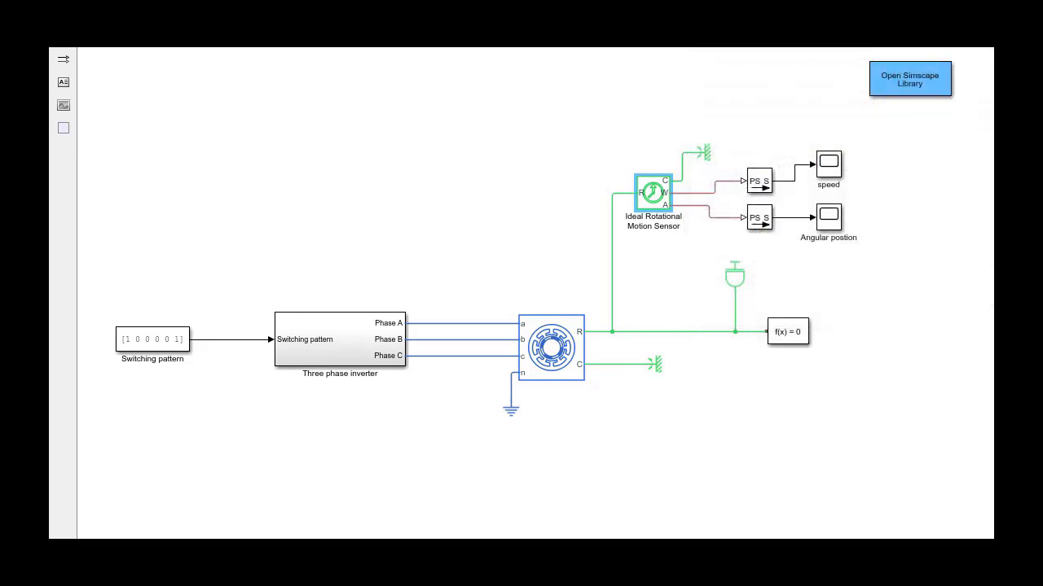
pyautogui.doubleClick(759, 181)
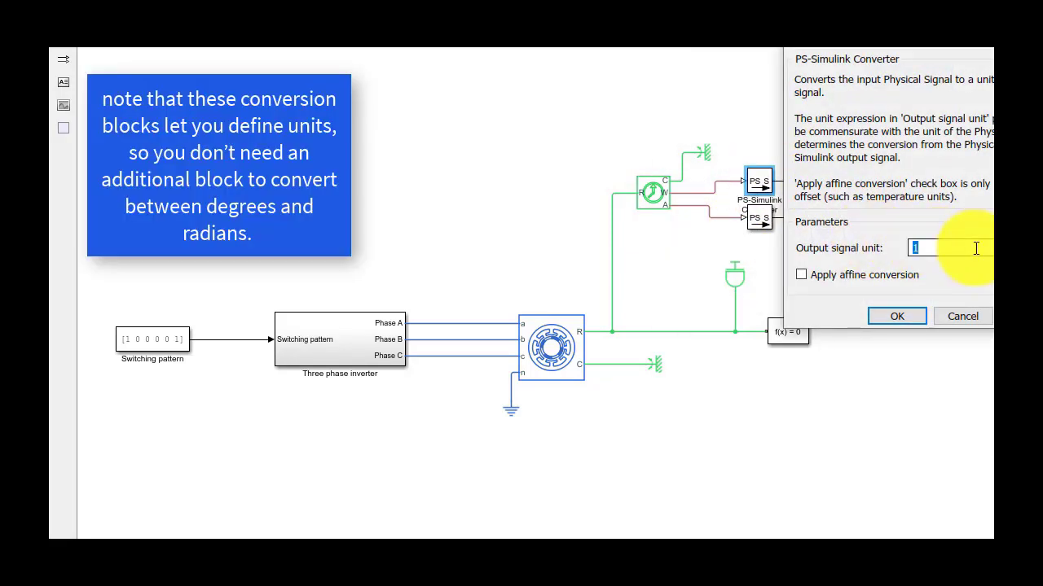
pyautogui.write('deg/s')
pyautogui.click(901, 317)
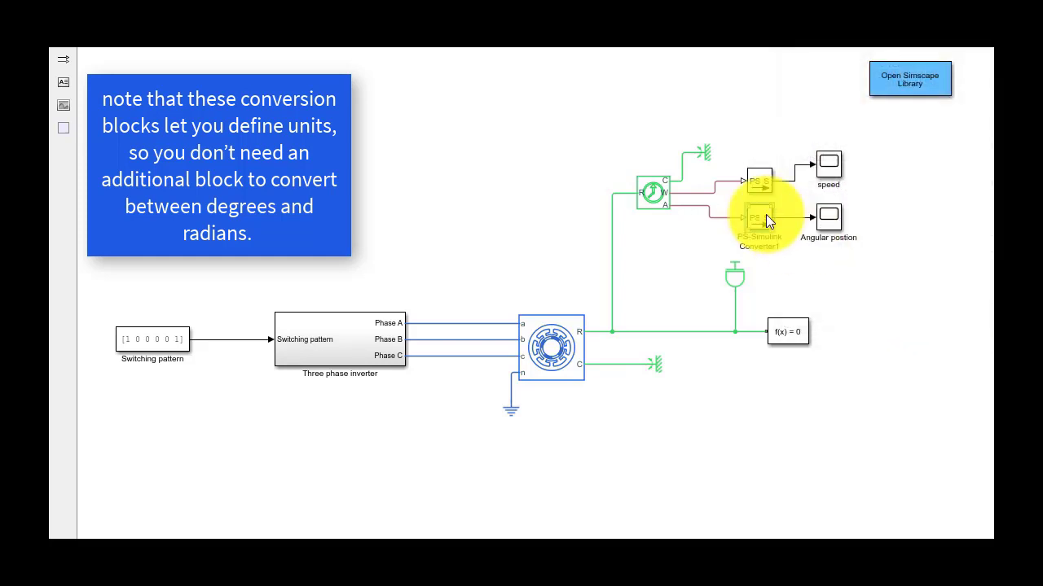
# - Set the output unit of the angular position signal's PS-Simulink Converter to deg
pyautogui.doubleClick(764, 216)
pyautogui.doubleClick(903, 285)
pyautogui.write('deg')
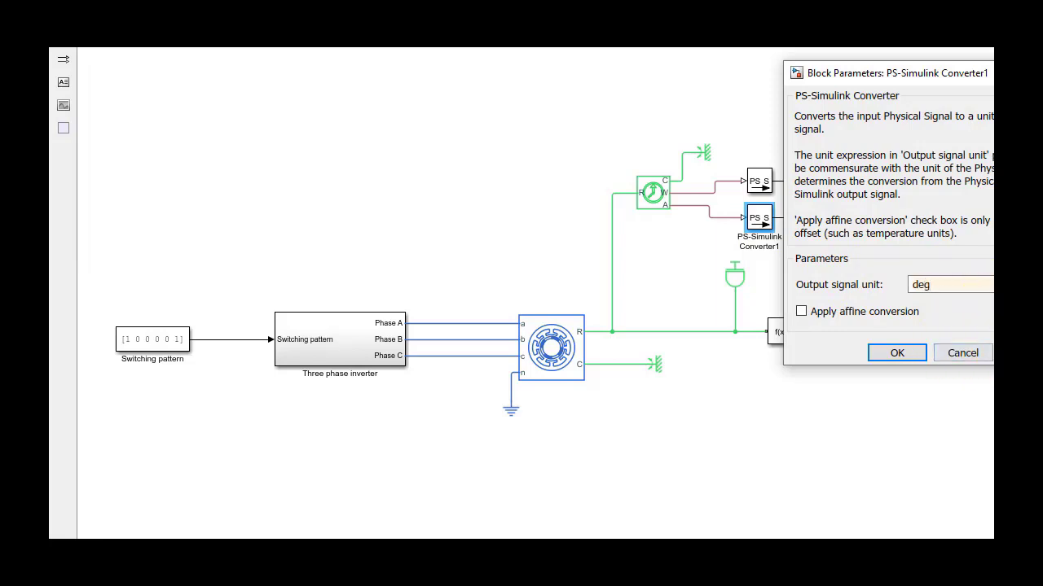
pyautogui.click(908, 353)
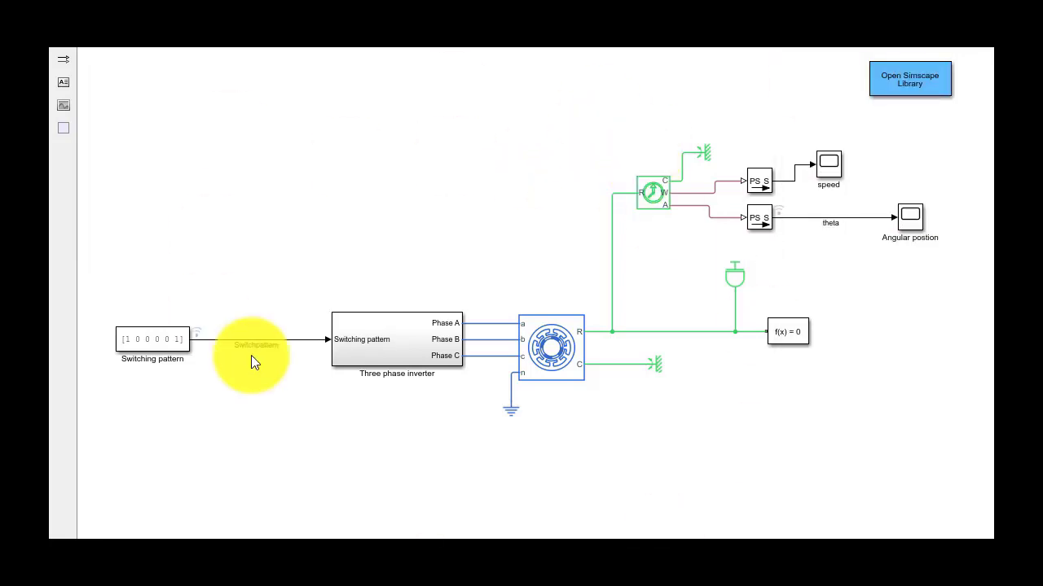
# - Examine the simulated rotor speed and angular position waveforms in their scopes
pyautogui.click(402, 334)
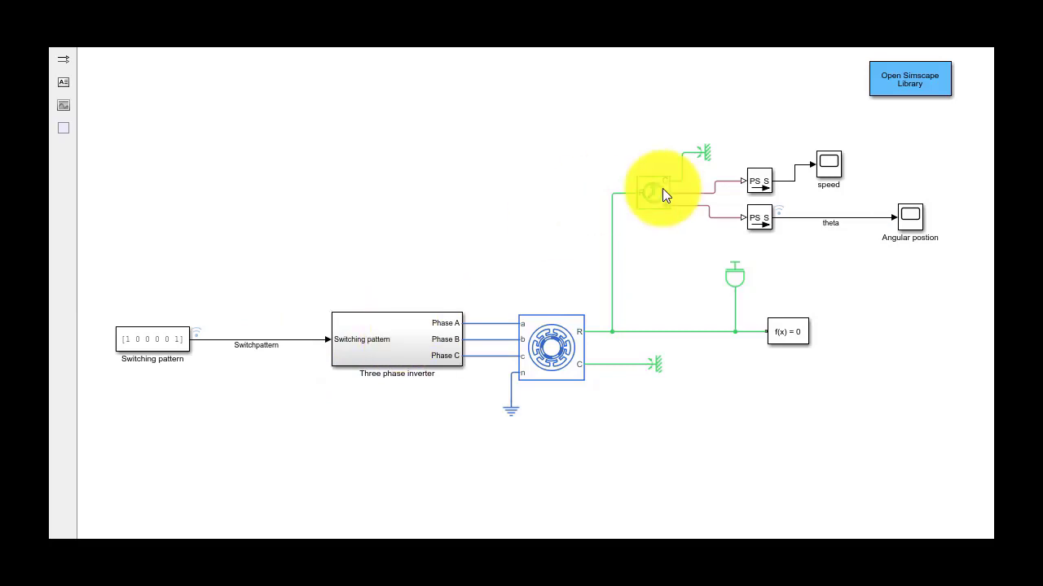
pyautogui.click(832, 170)
pyautogui.doubleClick(831, 170)
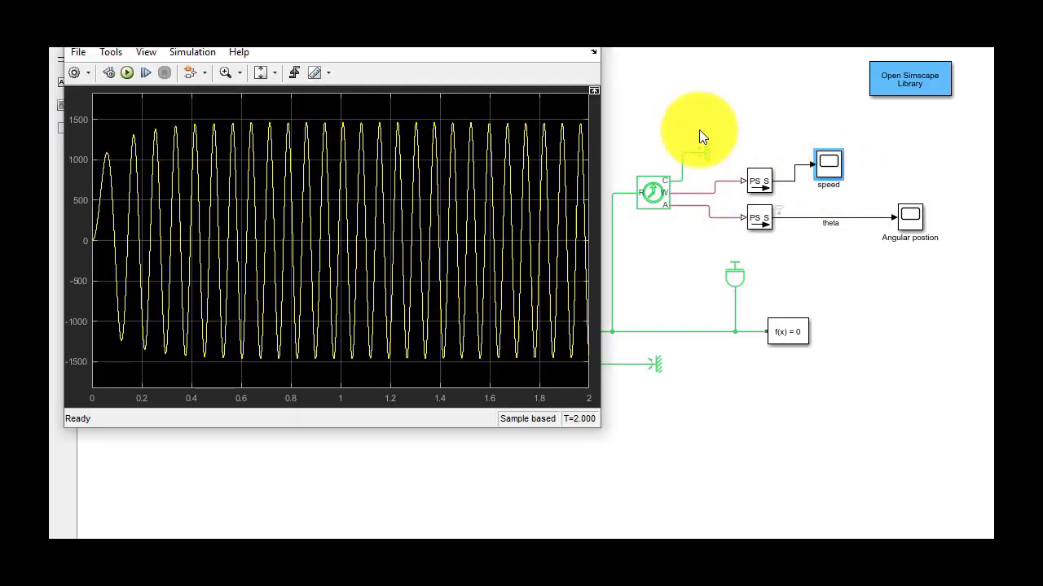
pyautogui.moveTo(448, 51); pyautogui.dragTo(449, 24)
pyautogui.doubleClick(911, 226)
pyautogui.doubleClick(910, 225)
pyautogui.moveTo(463, 51); pyautogui.dragTo(510, 51)
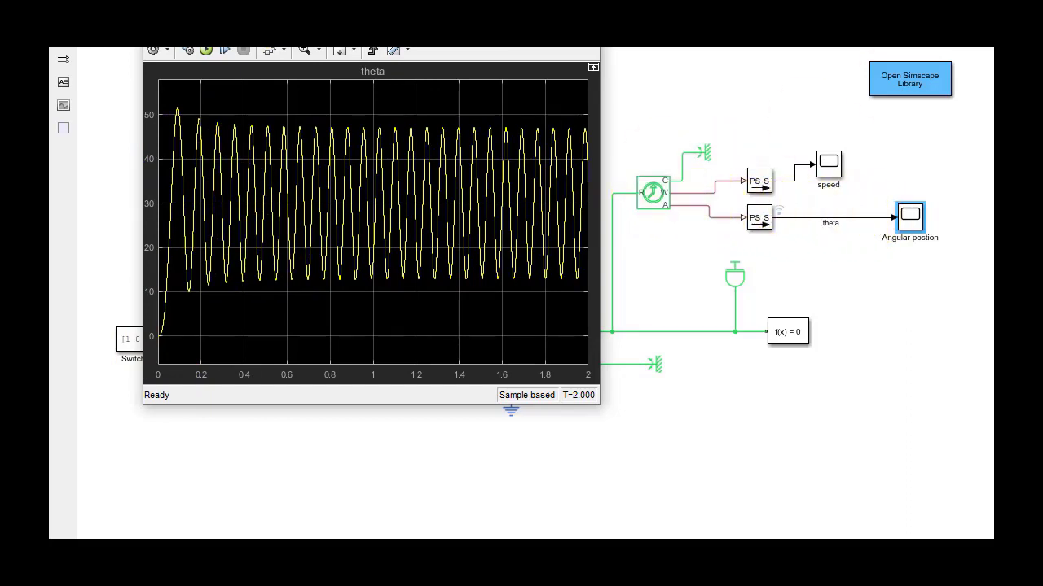
pyautogui.click(585, 12)
# - Inspect the Three phase voltages and Three phase currents scopes inside the Three phase inverter subsystem
pyautogui.doubleClick(407, 332)
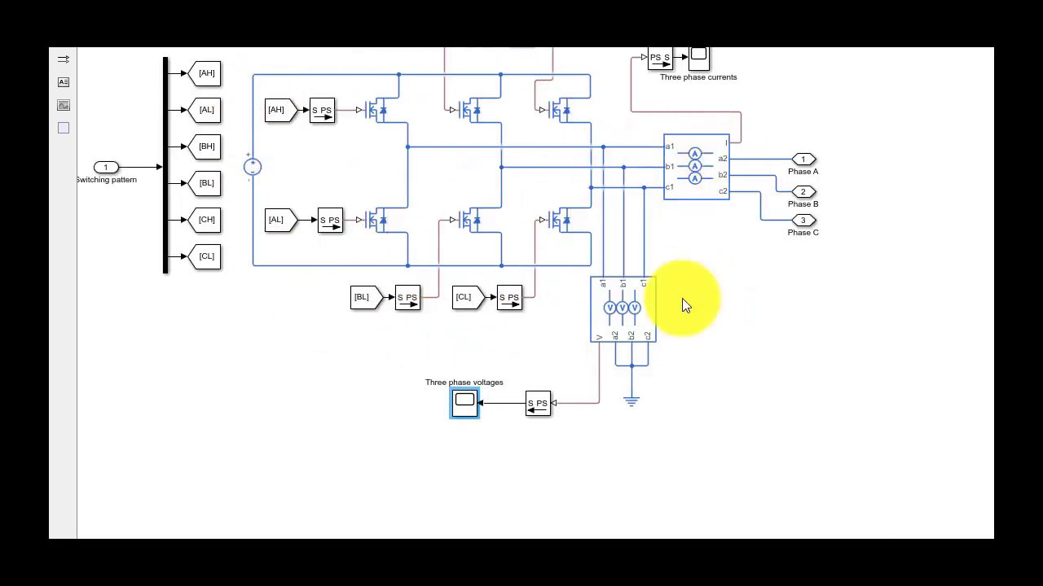
pyautogui.doubleClick(469, 407)
pyautogui.moveTo(822, 99); pyautogui.dragTo(390, 42)
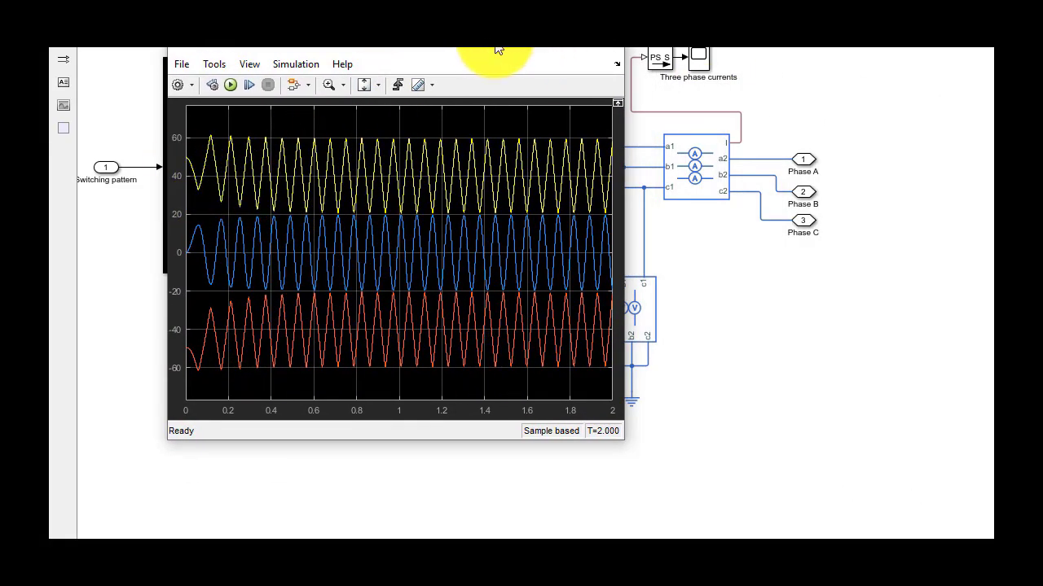
pyautogui.click(530, 44)
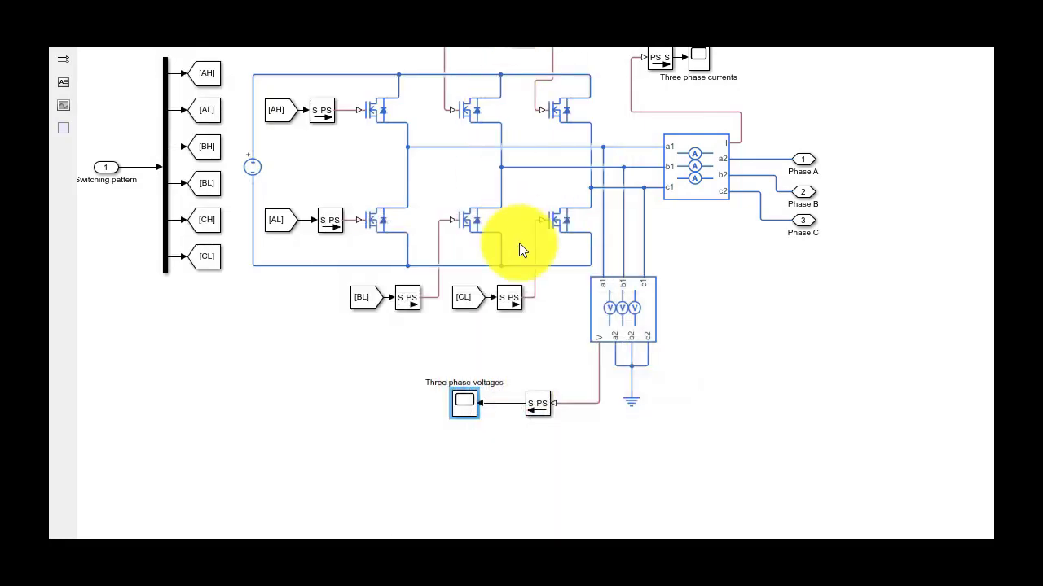
pyautogui.doubleClick(698, 61)
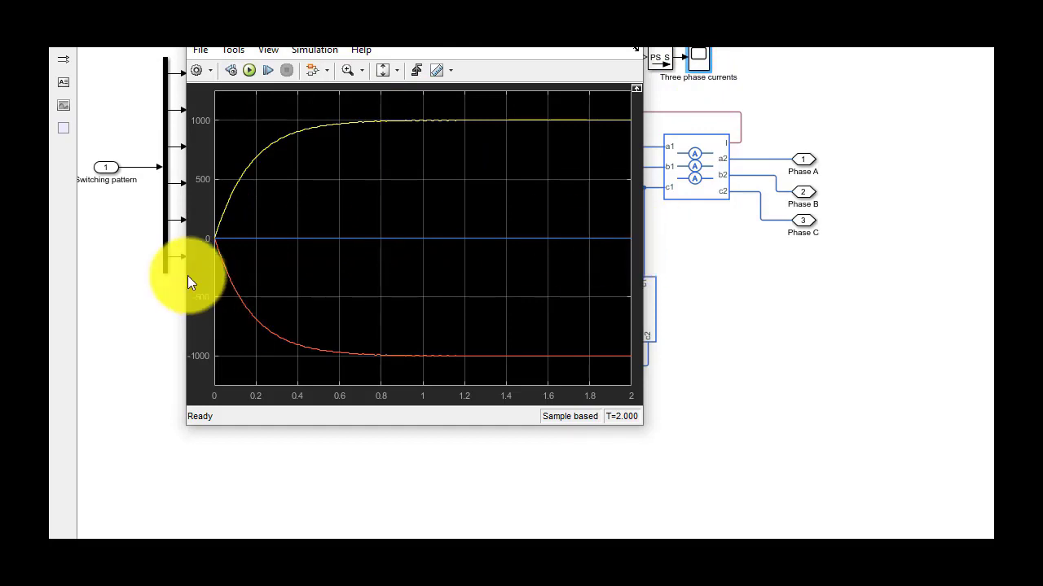
pyautogui.click(635, 48)
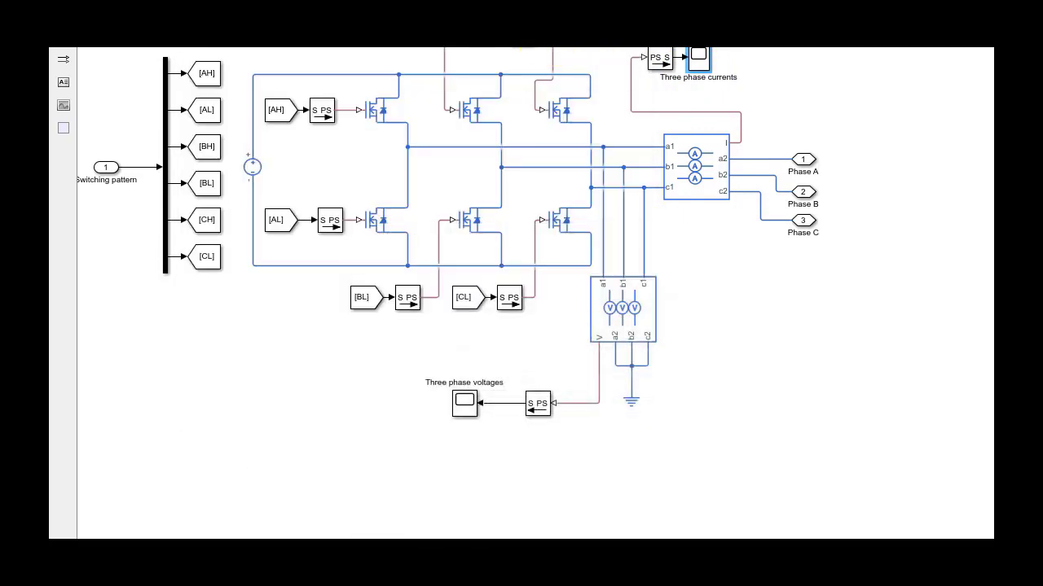